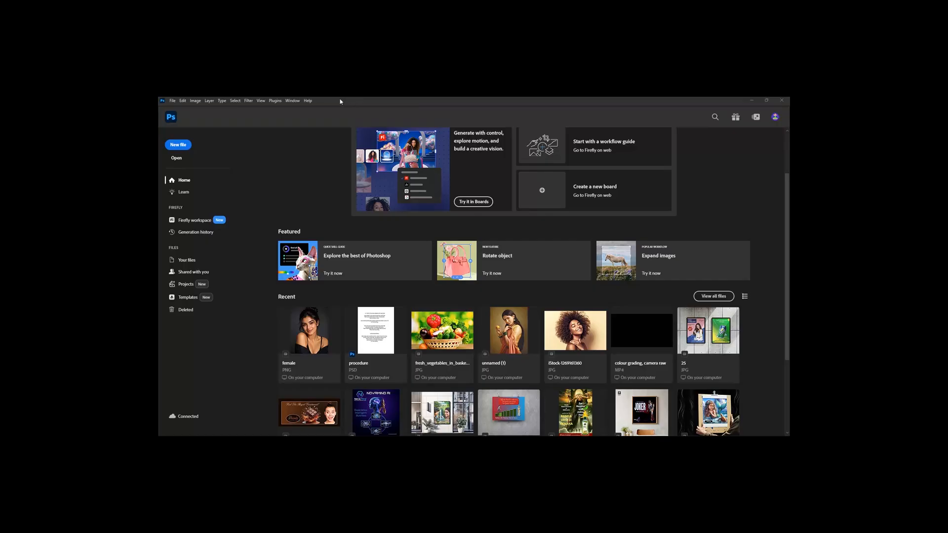
# Create a new A4 portrait document, 210 x 297 mm at 300 pixels/inch, in RGB Color with a white background.
pyautogui.click(172, 103)
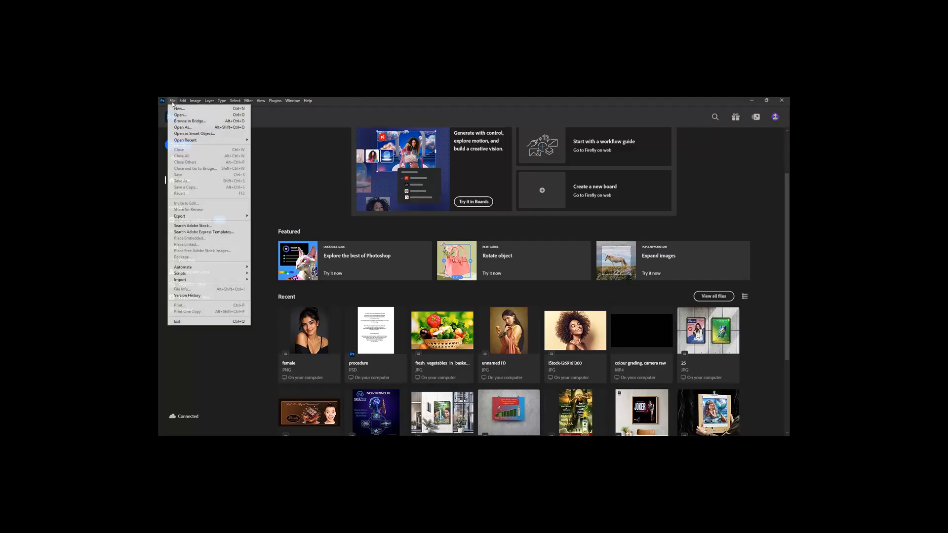
pyautogui.click(179, 110)
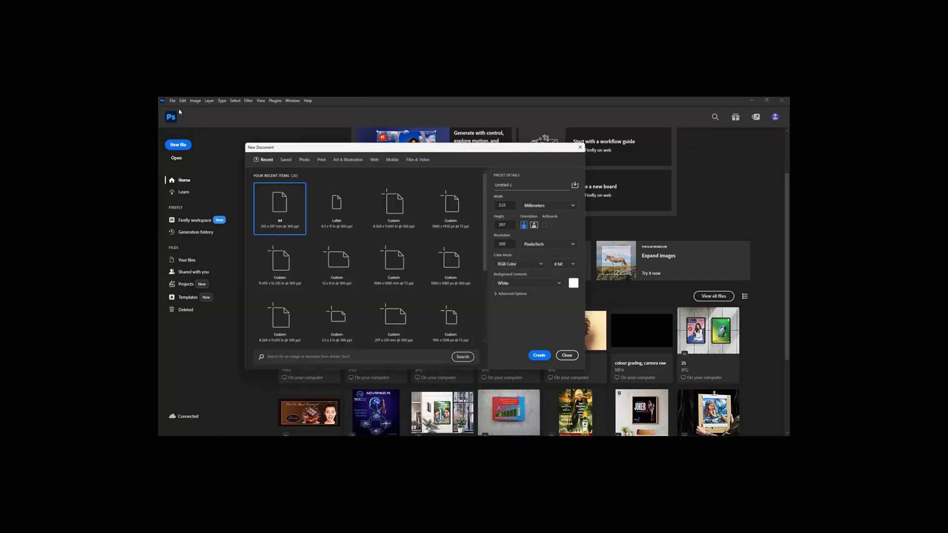
pyautogui.click(545, 360)
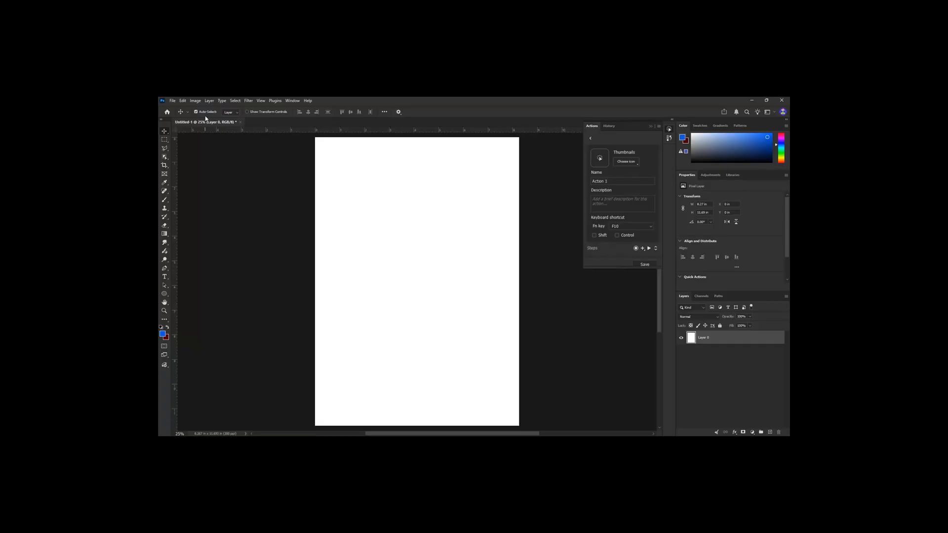
# Close the blank untitled document without saving it.
pyautogui.click(240, 122)
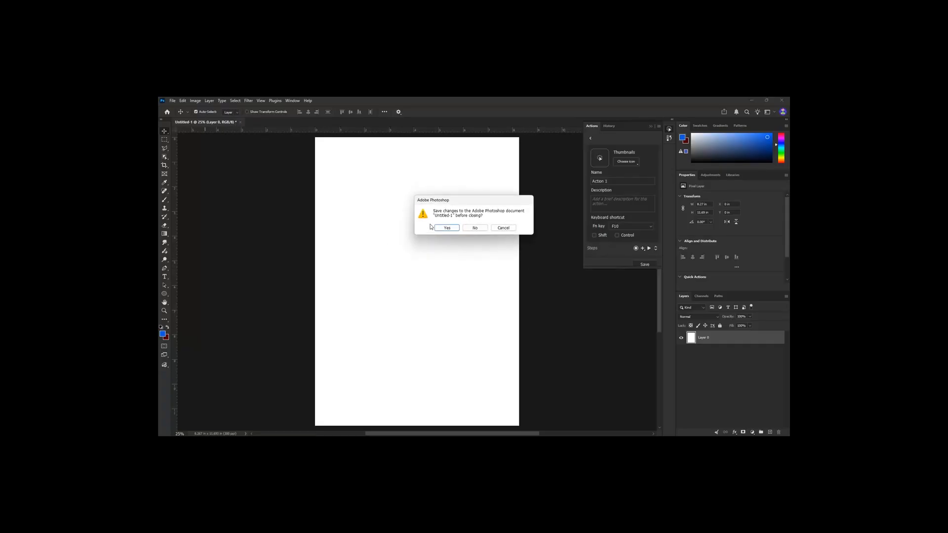
pyautogui.click(475, 227)
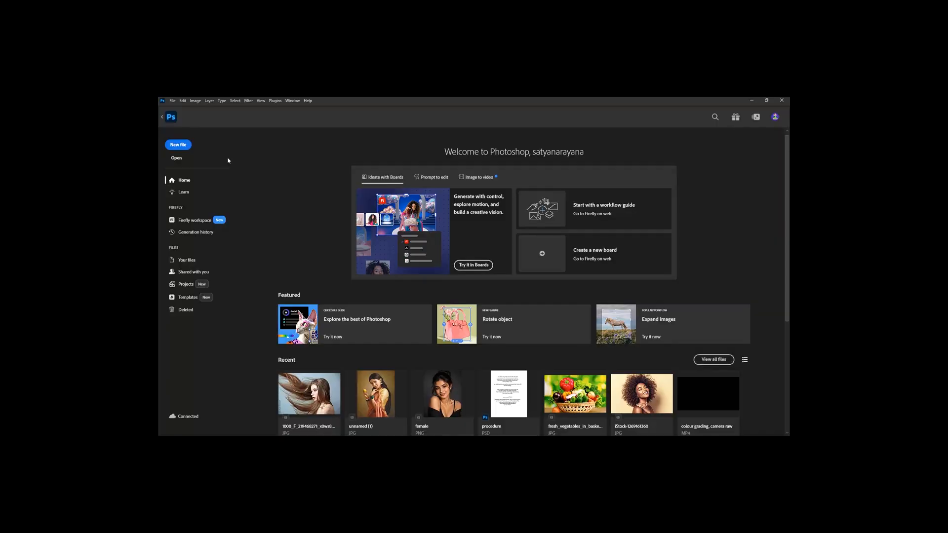
# Open the male image from the reference folder in Downloads and unlock its Background layer.
pyautogui.click(173, 101)
pyautogui.click(178, 117)
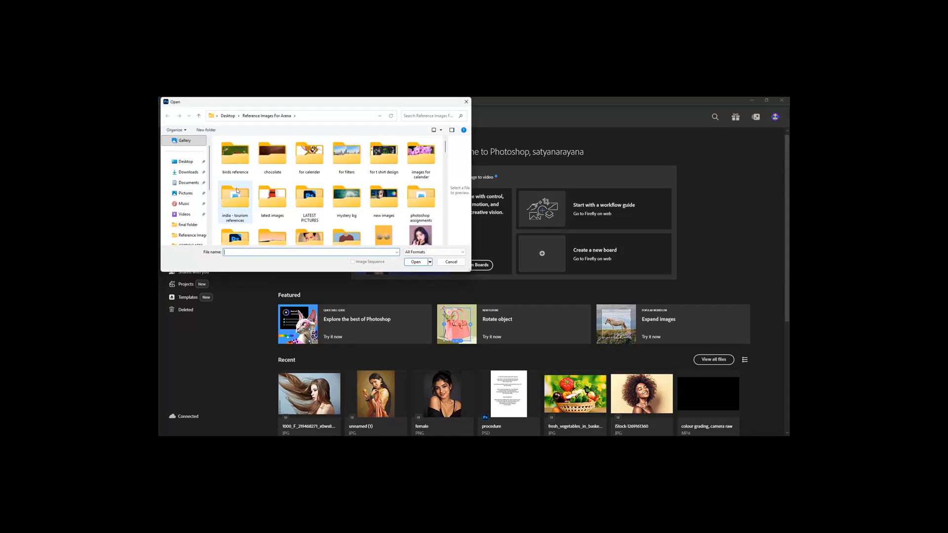
pyautogui.click(191, 174)
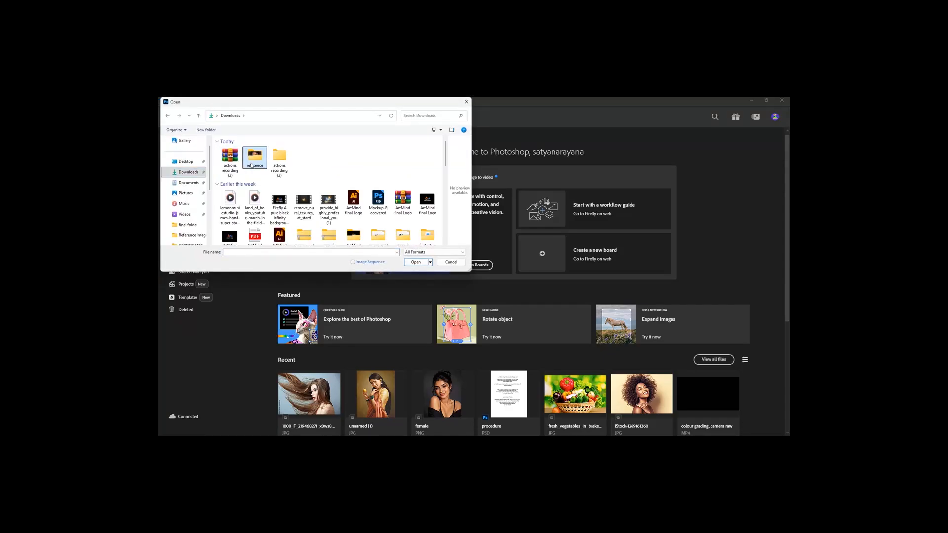
pyautogui.doubleClick(252, 164)
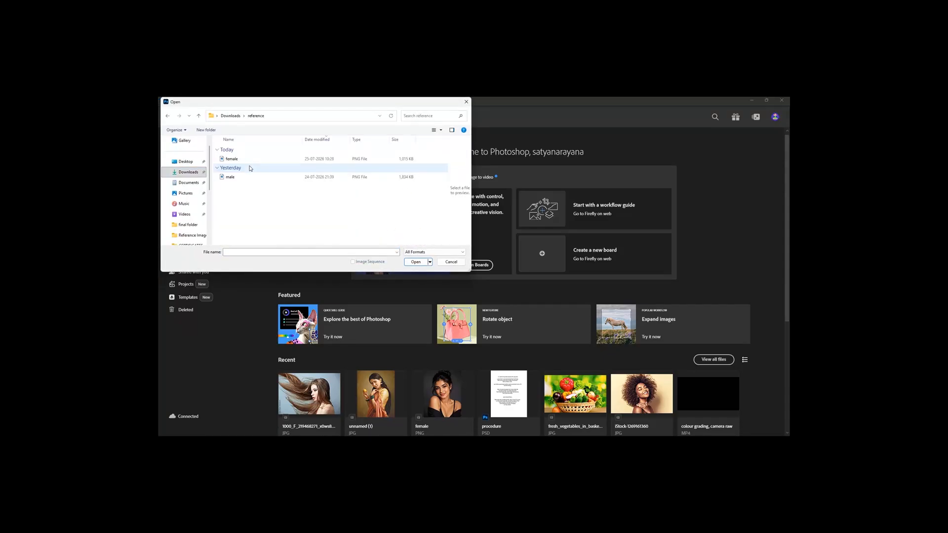
pyautogui.click(441, 130)
pyautogui.click(459, 126)
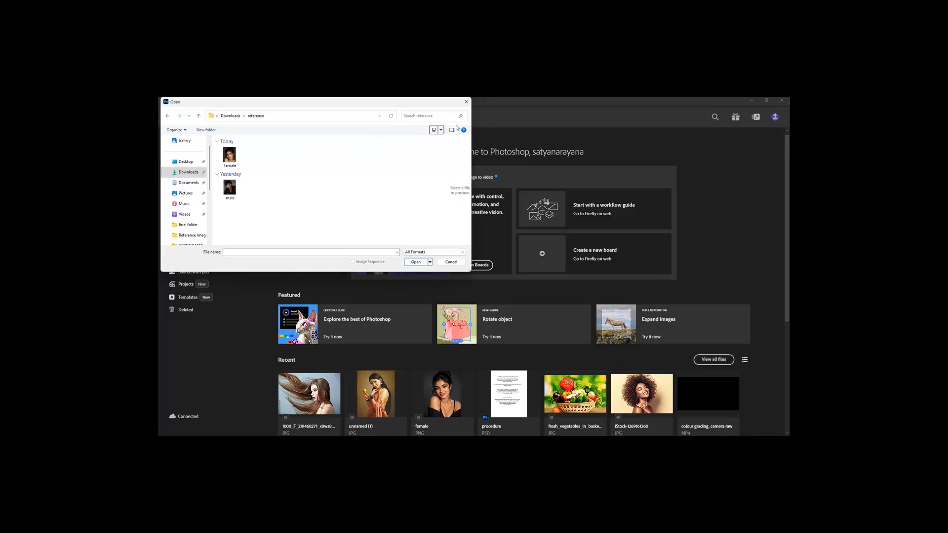
pyautogui.click(230, 188)
pyautogui.click(413, 263)
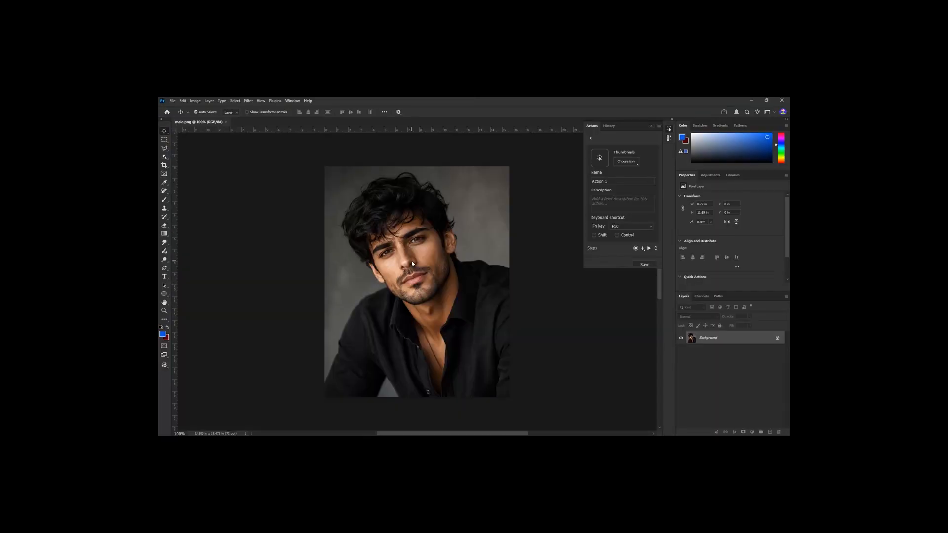
pyautogui.click(777, 338)
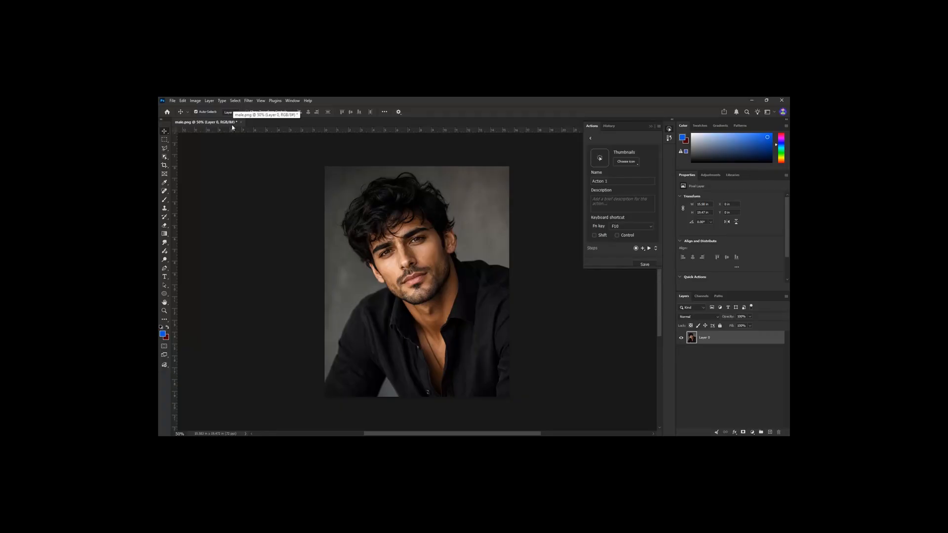
# Crop the portrait to 1.5 in wide by 2 in high at a resolution of 200 px/in.
pyautogui.click(165, 166)
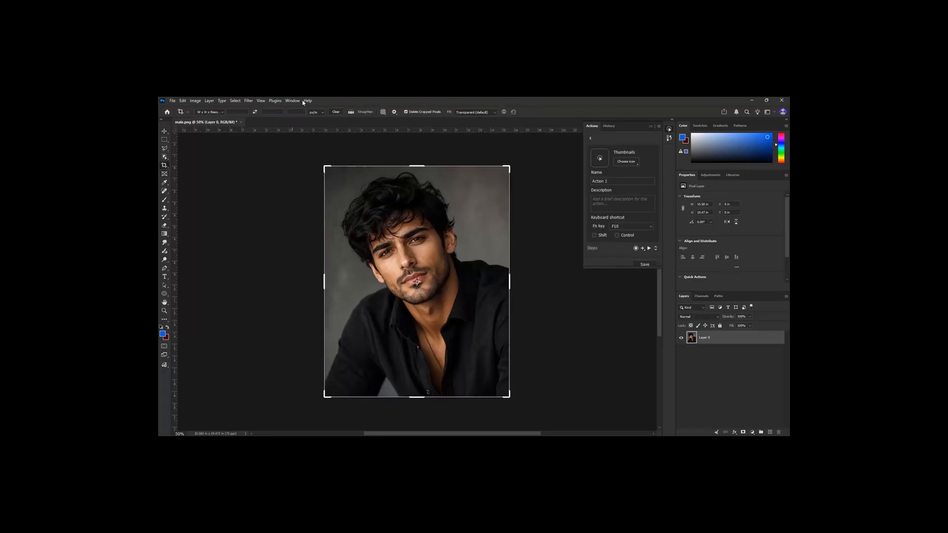
pyautogui.click(271, 111)
pyautogui.write('1.5')
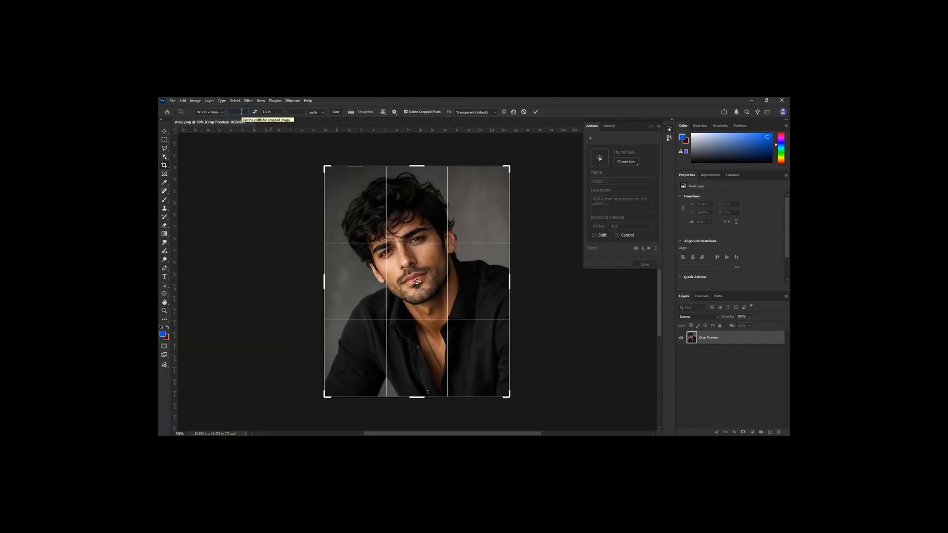
pyautogui.write('1.5')
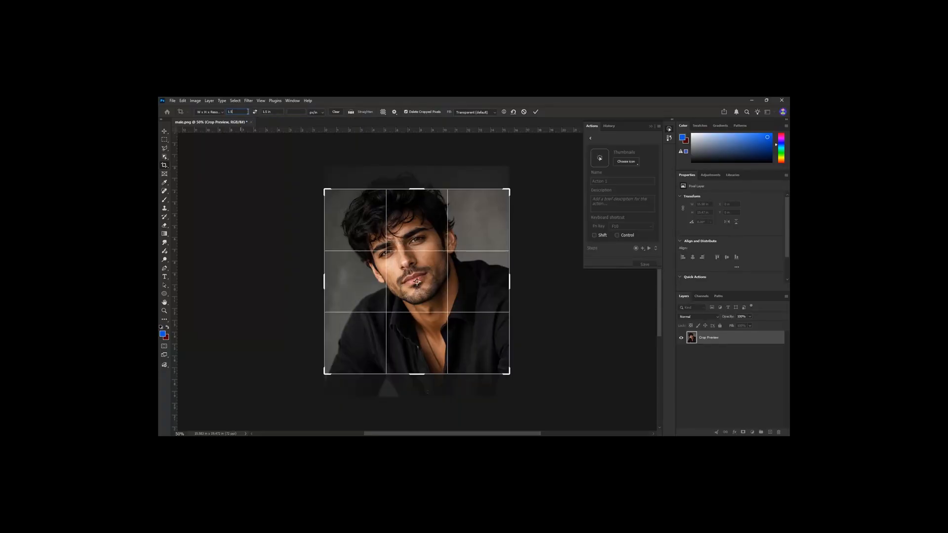
pyautogui.press('Tab')
pyautogui.write('2')
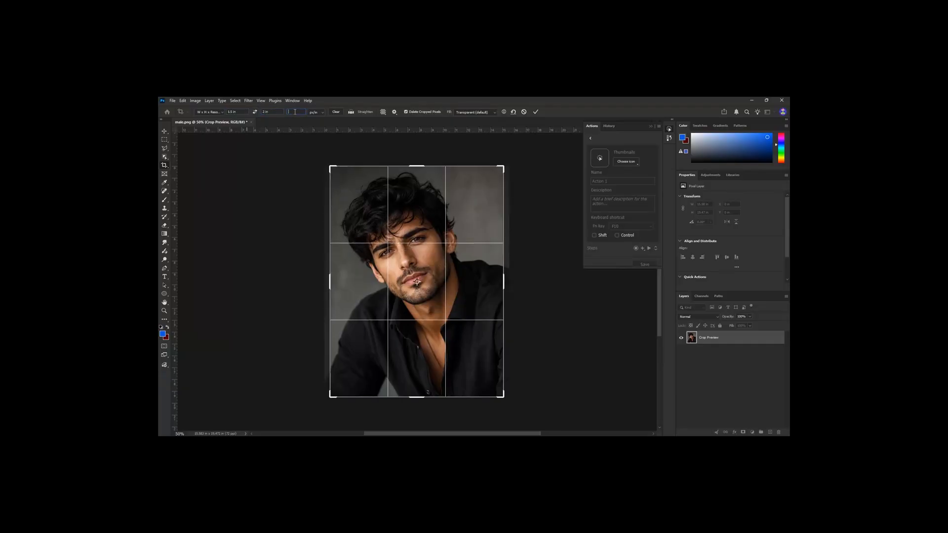
pyautogui.write('200')
pyautogui.click(535, 112)
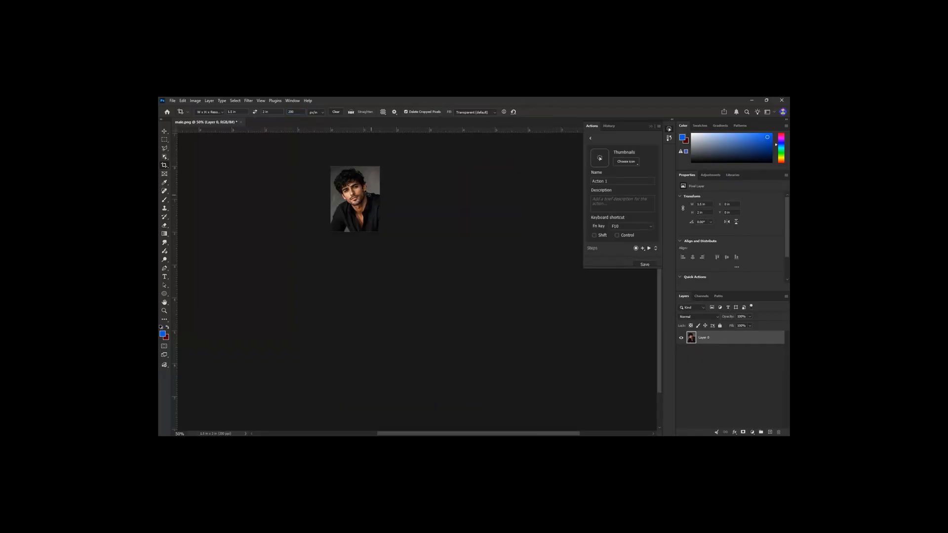
pyautogui.click(164, 131)
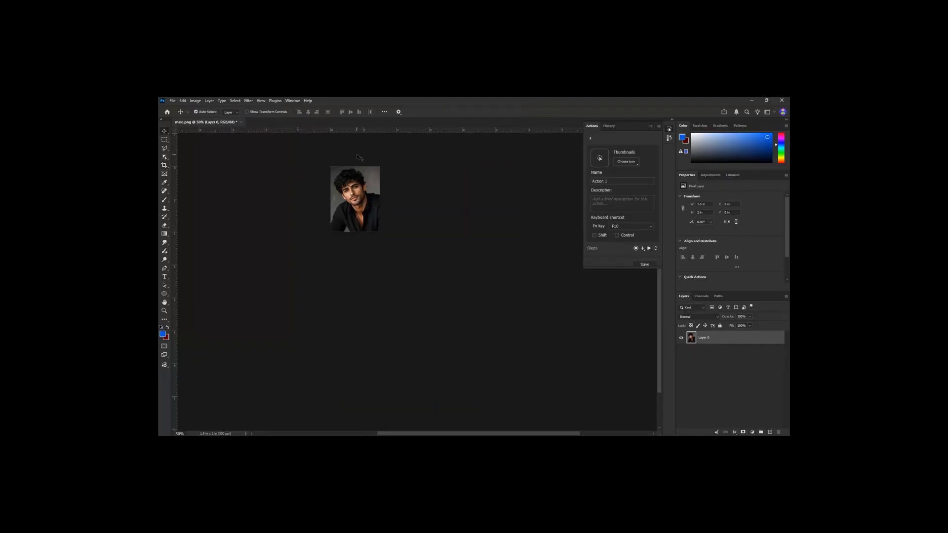
# Free-transform the portrait layer about its center to about 1.42 x 1.9 in, leaving an even transparent margin inside the canvas.
pyautogui.scroll(2, 360, 163)
pyautogui.scroll(1, 360, 165)
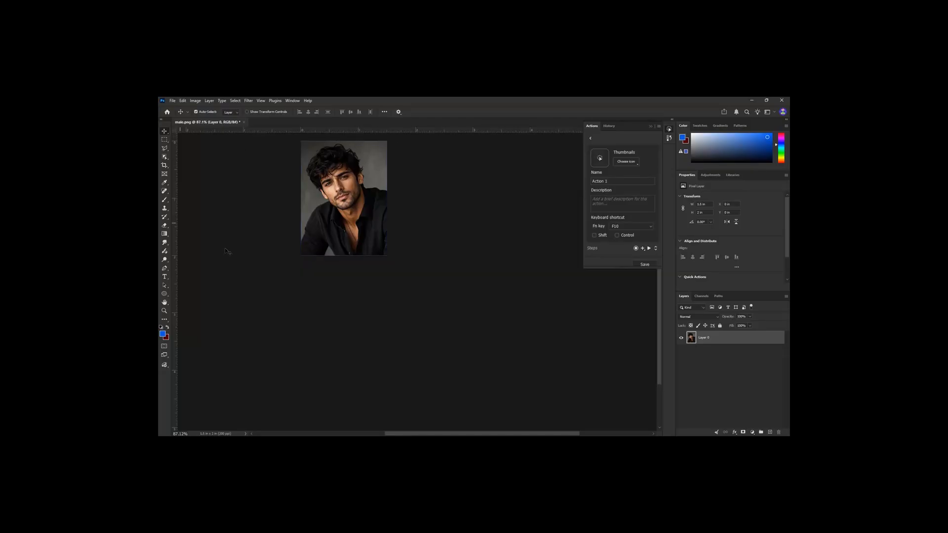
pyautogui.scroll(1, 345, 163)
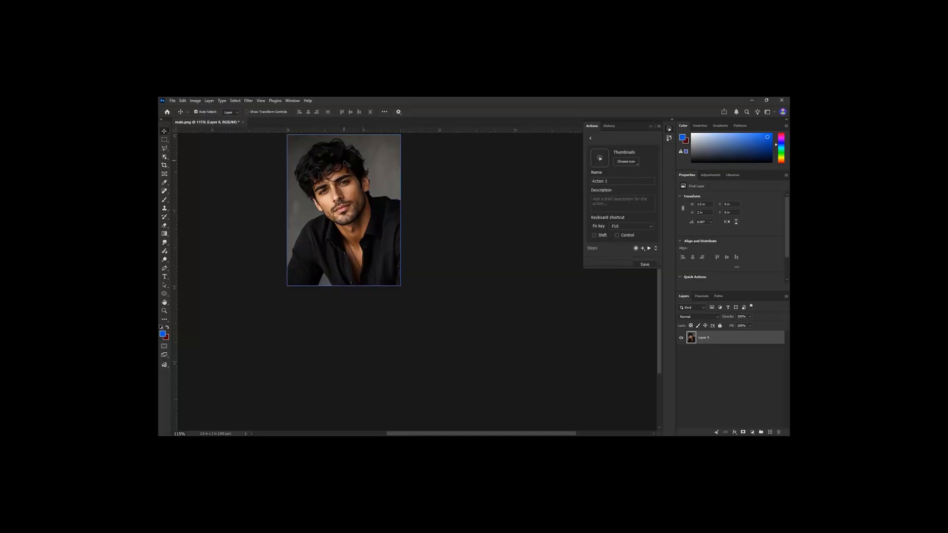
pyautogui.press('h')
pyautogui.moveTo(345, 163); pyautogui.dragTo(370, 220)
pyautogui.scroll(1, 368, 225)
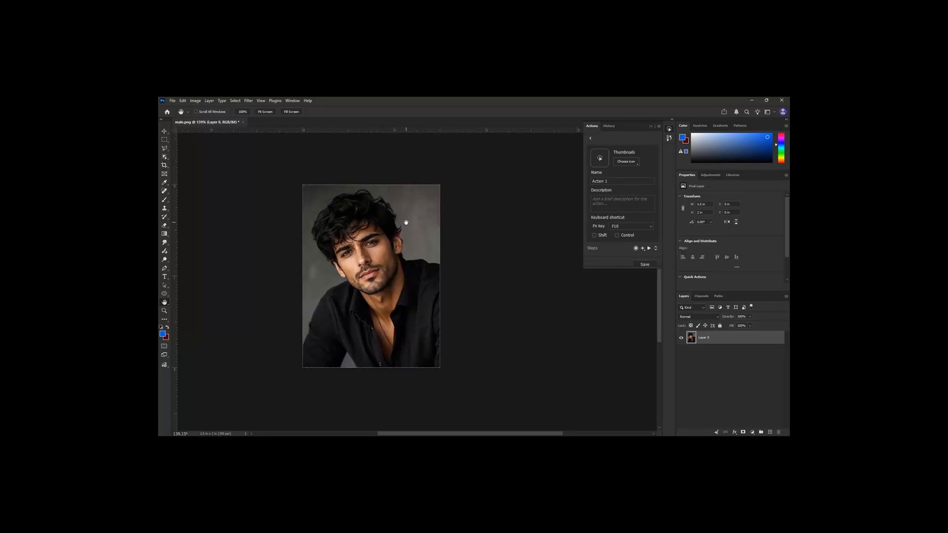
pyautogui.hotkey('ctrl', 't')
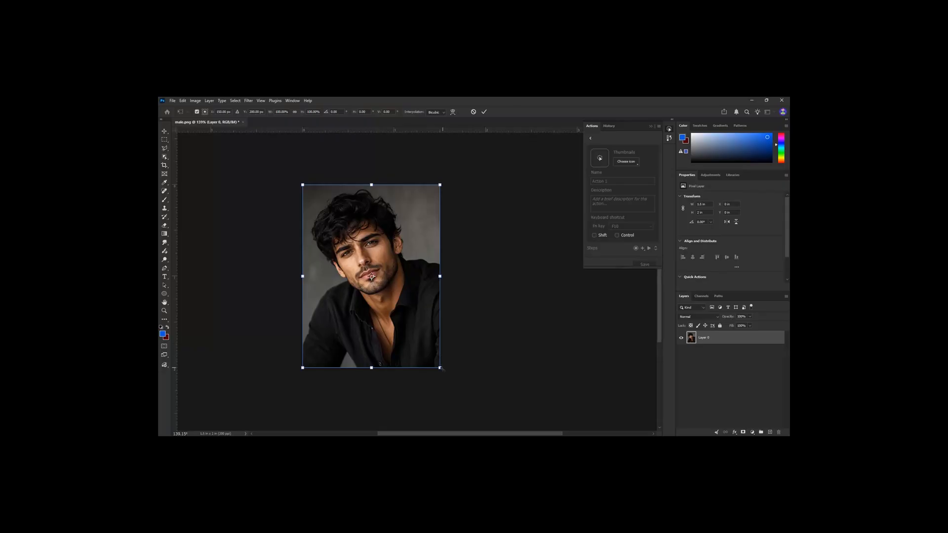
pyautogui.moveTo(441, 369); pyautogui.dragTo(437, 364)
pyautogui.click(484, 112)
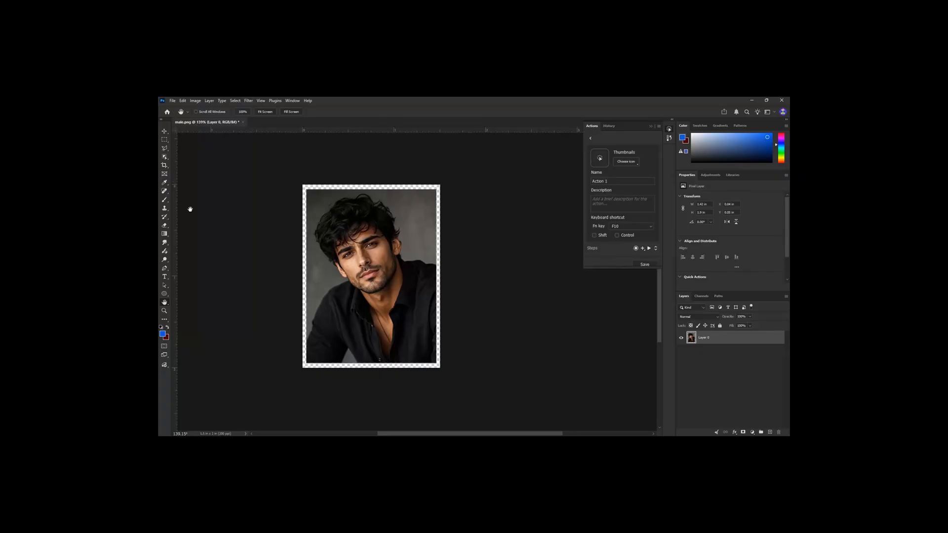
# Try to outline the portrait layer with a 3 px black (000000) stroke located at the center.
pyautogui.click(183, 101)
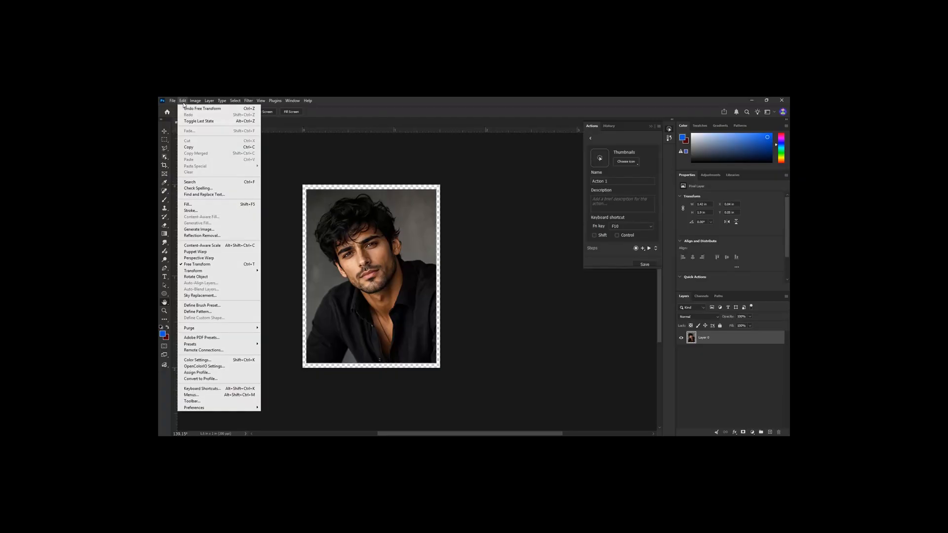
pyautogui.click(190, 211)
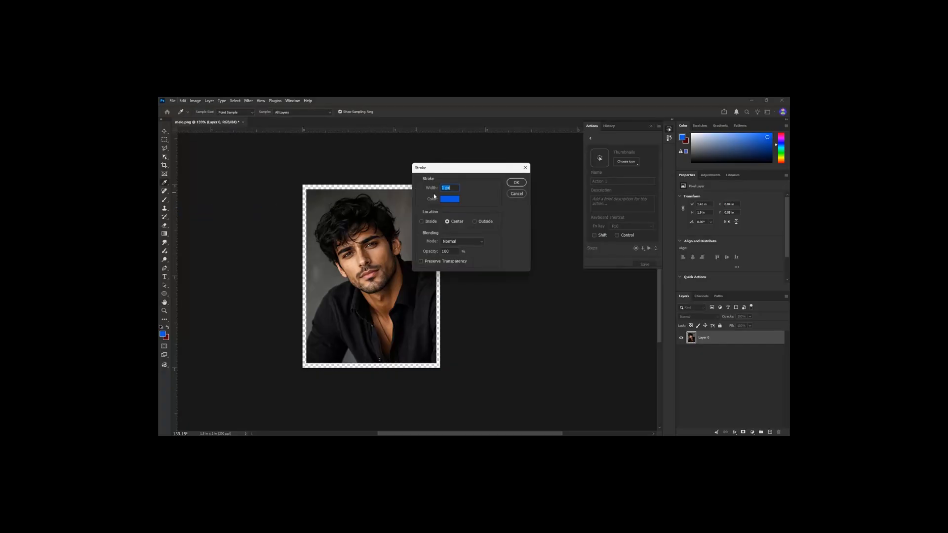
pyautogui.moveTo(446, 188); pyautogui.dragTo(420, 190)
pyautogui.write('3')
pyautogui.click(445, 199)
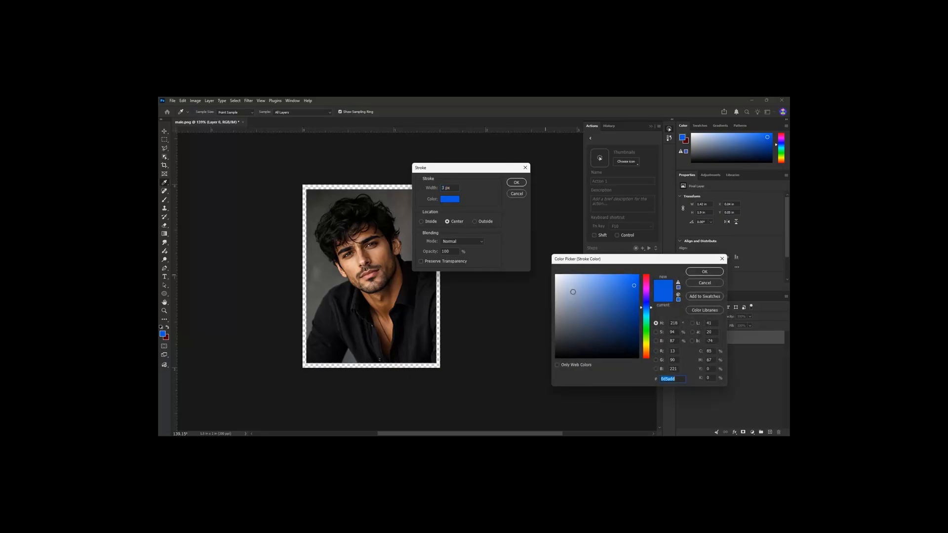
pyautogui.click(574, 325)
pyautogui.moveTo(575, 324); pyautogui.dragTo(550, 368)
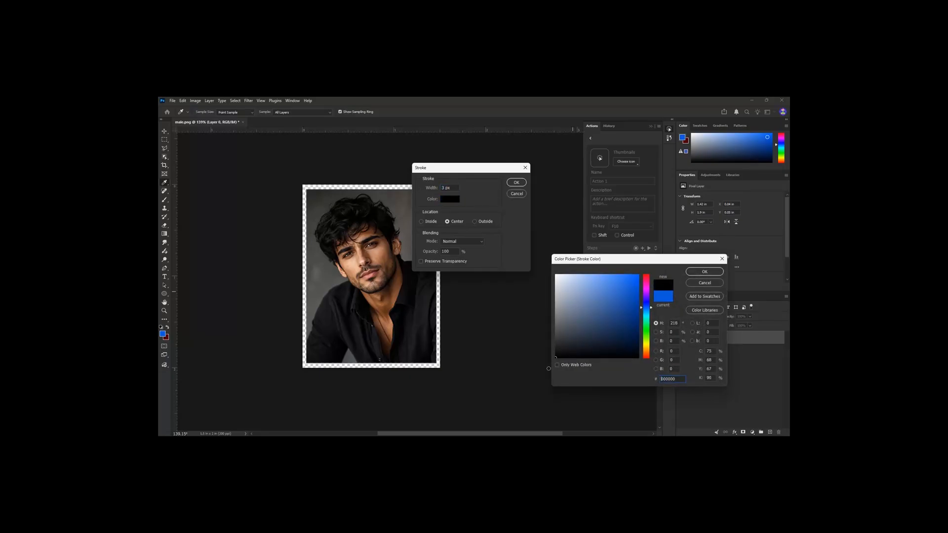
pyautogui.click(699, 274)
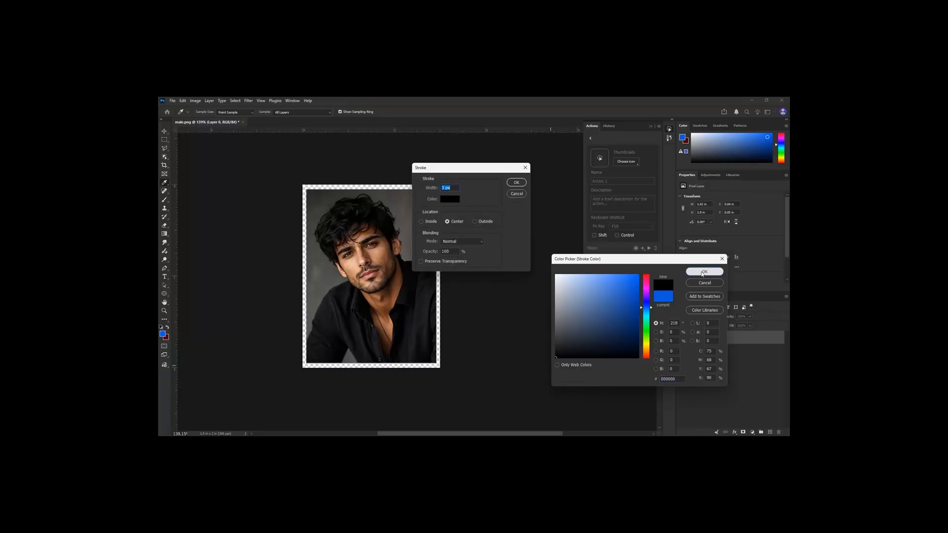
pyautogui.click(516, 183)
pyautogui.scroll(5, 410, 190)
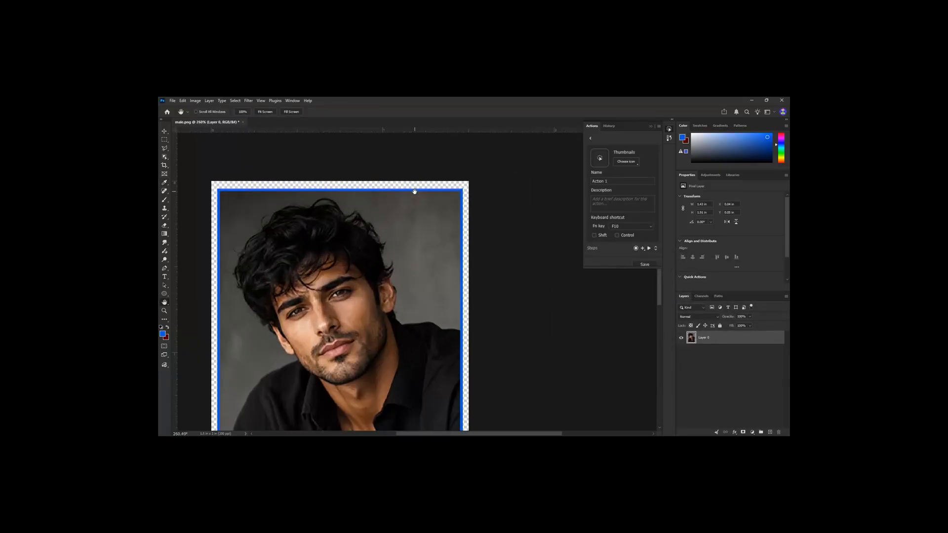
pyautogui.scroll(-3, 415, 192)
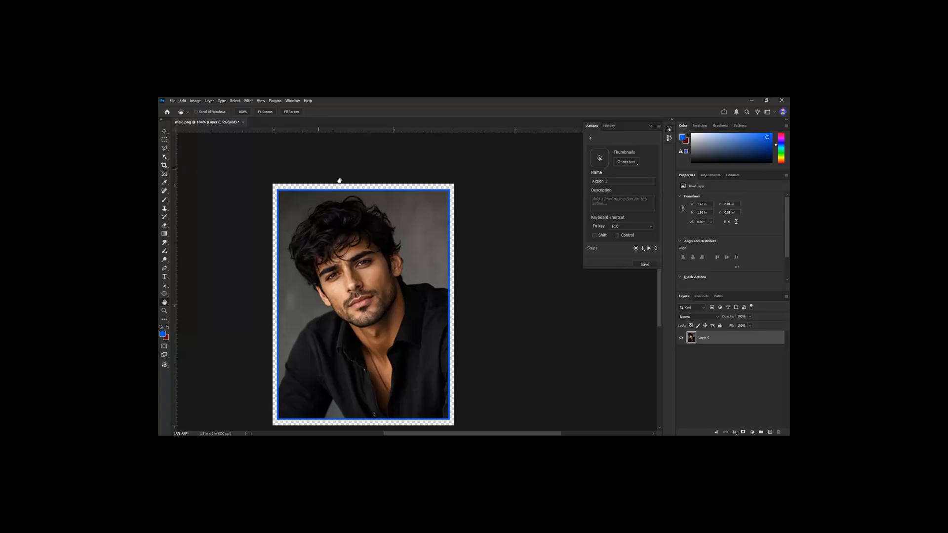
# Apply a second 3 px centered stroke in black (000000) over the portrait's existing outline.
pyautogui.click(184, 101)
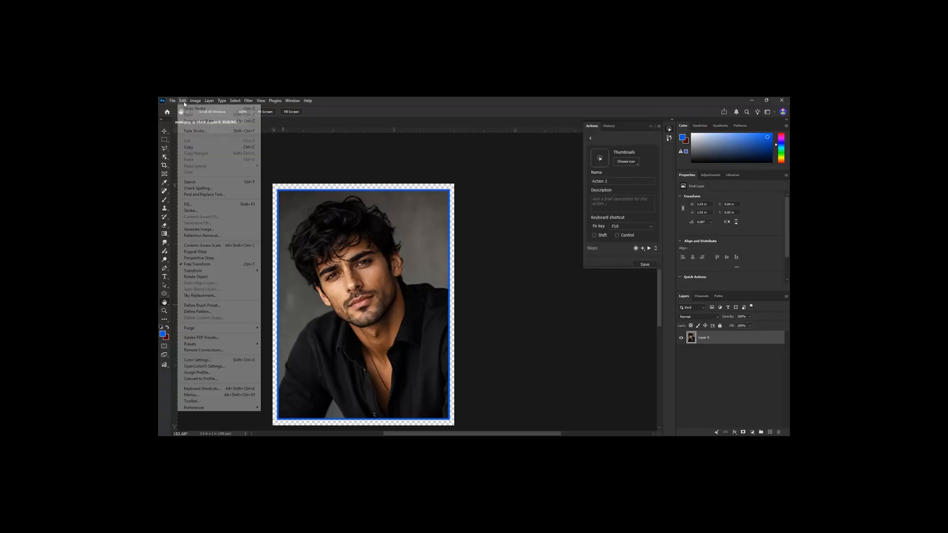
pyautogui.click(197, 211)
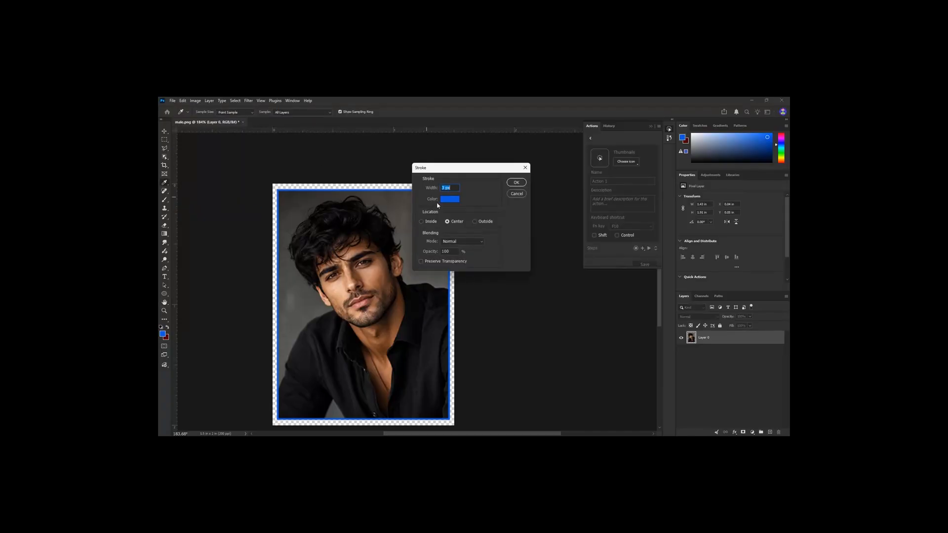
pyautogui.click(455, 203)
pyautogui.moveTo(559, 353); pyautogui.dragTo(546, 370)
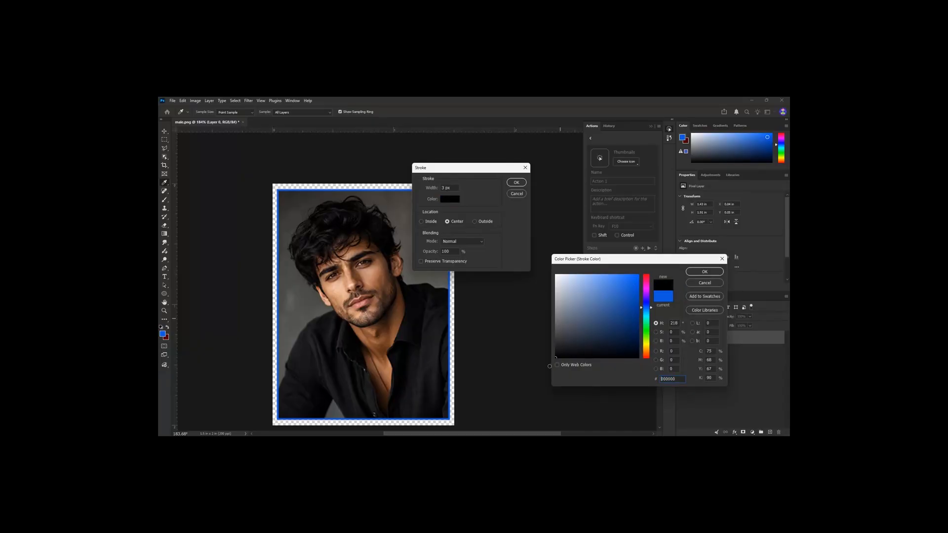
pyautogui.click(701, 272)
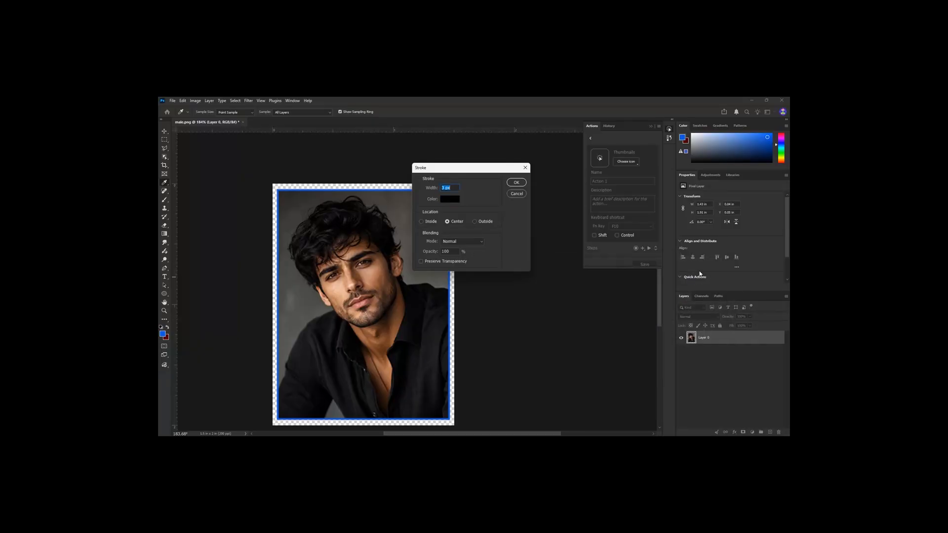
pyautogui.click(515, 184)
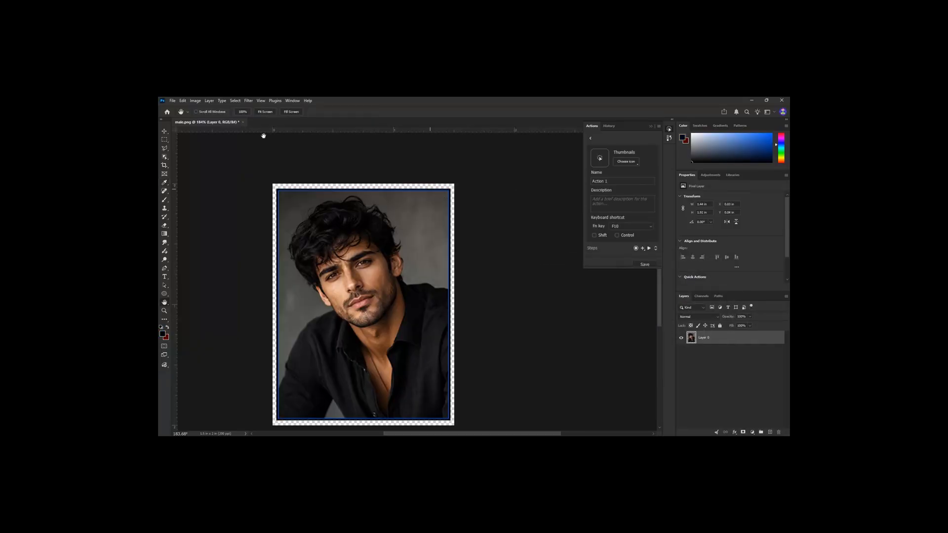
pyautogui.click(164, 132)
pyautogui.scroll(-5, 230, 180)
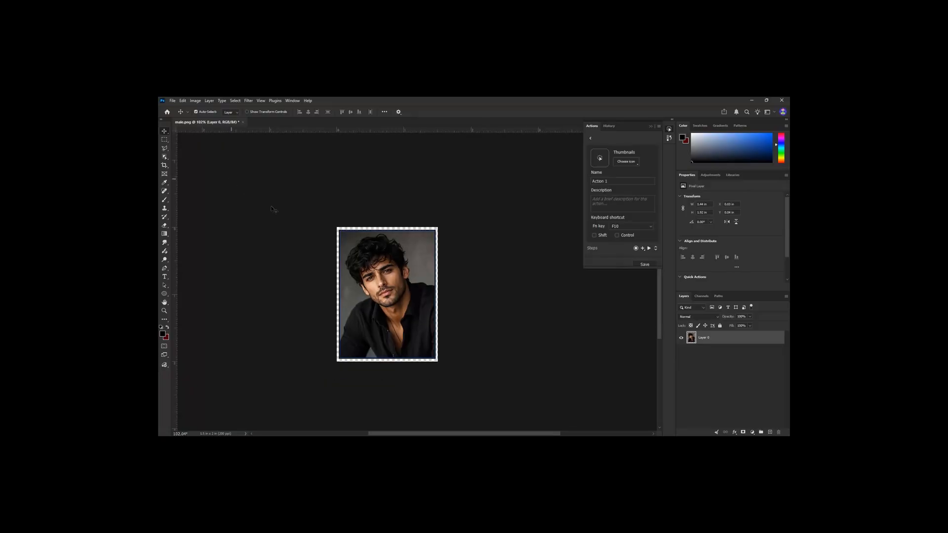
# Inspect the portrait's border, save the recorded Action 1 and return to the list of own actions.
pyautogui.scroll(2, 467, 302)
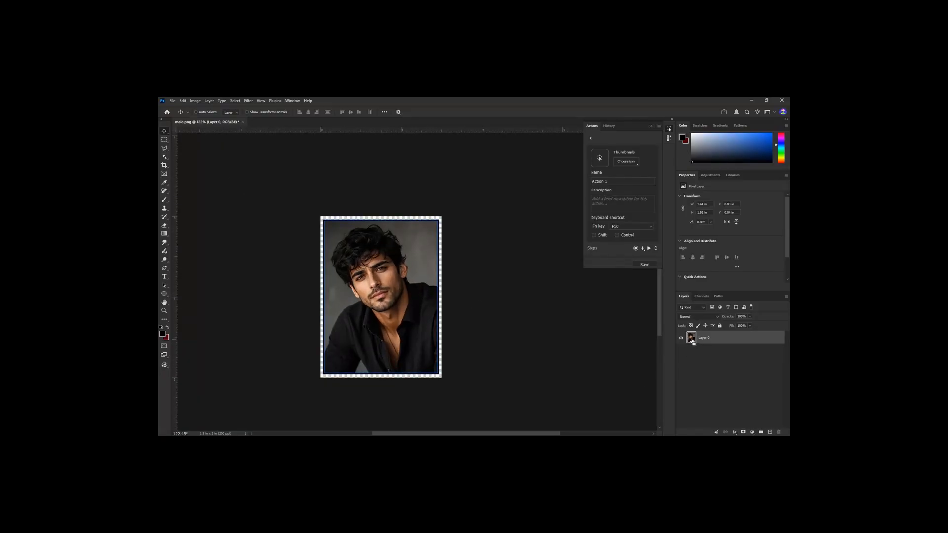
pyautogui.scroll(2, 428, 235)
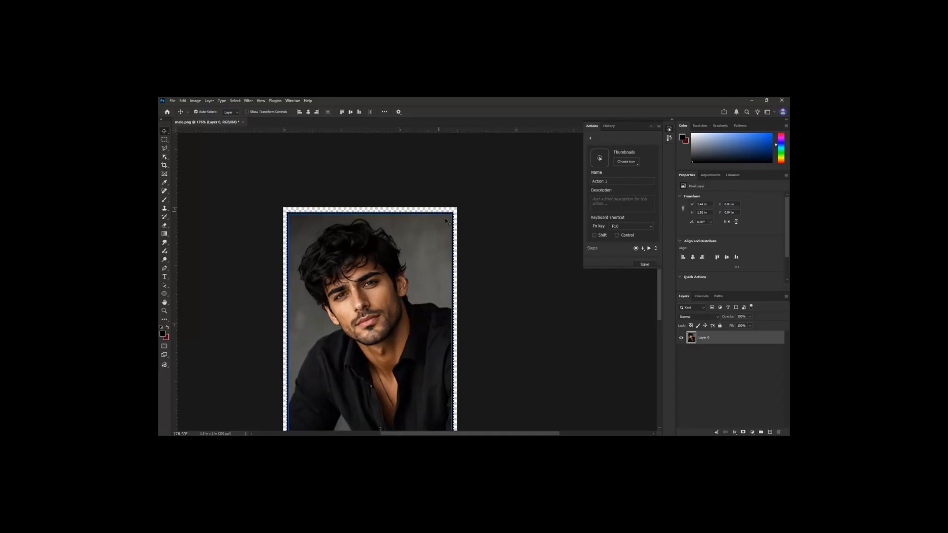
pyautogui.scroll(-1, 263, 241)
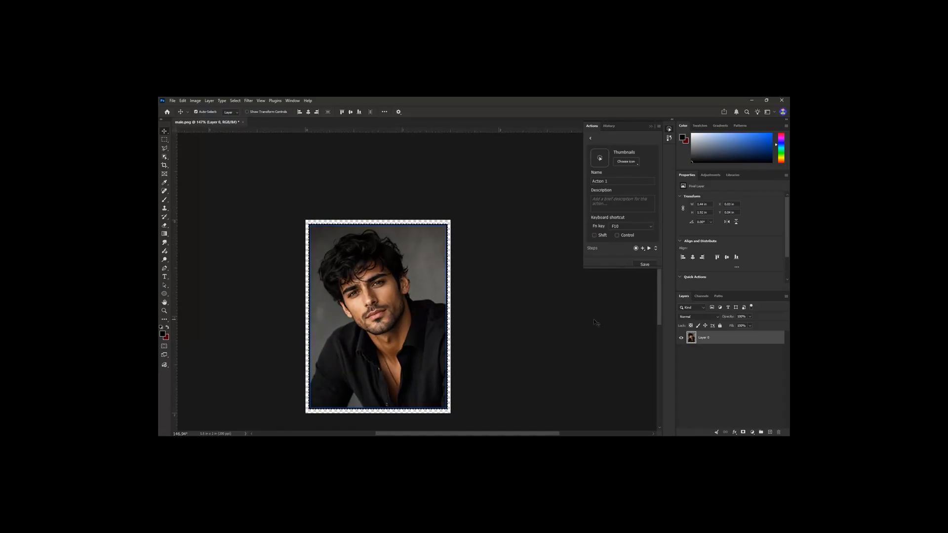
pyautogui.click(645, 265)
pyautogui.click(527, 229)
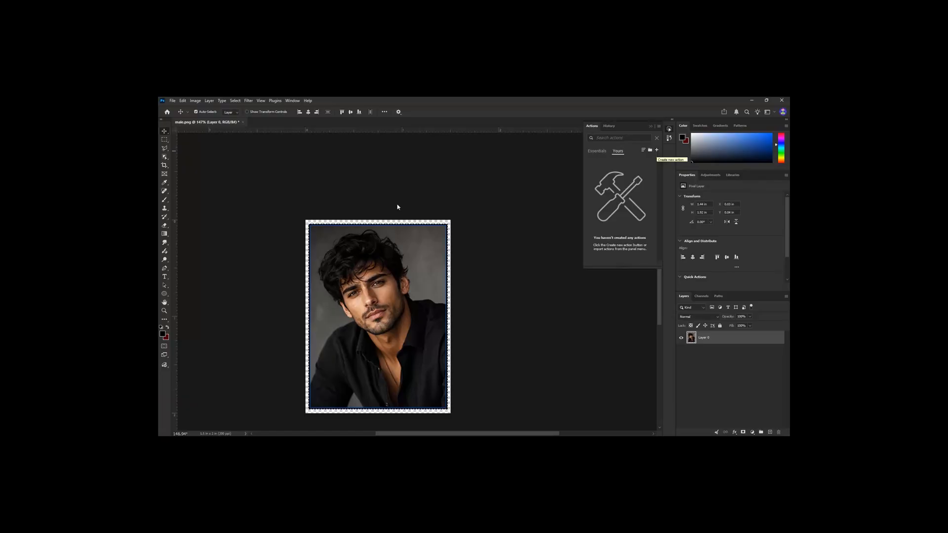
# Create a new action named photo with the F10 function key as its shortcut and start recording it.
pyautogui.click(656, 151)
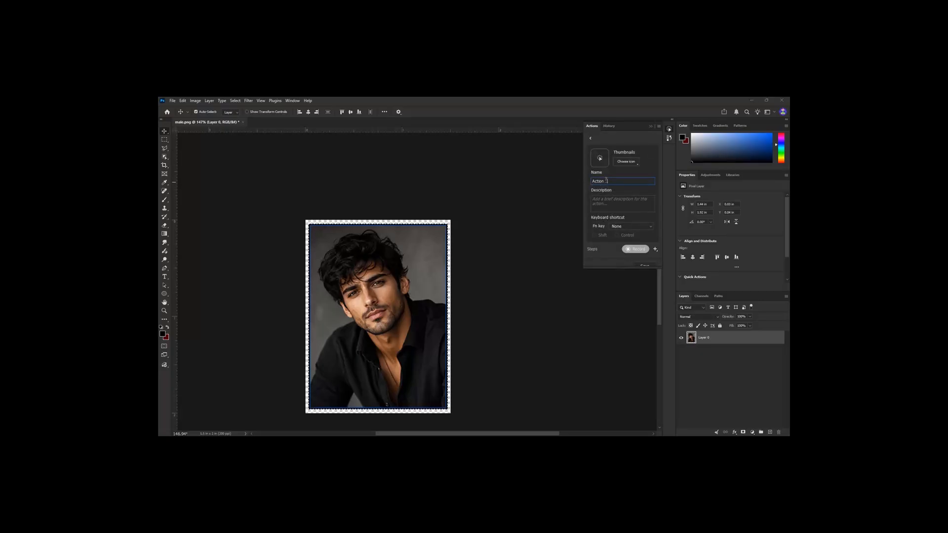
pyautogui.click(605, 181)
pyautogui.write('photo')
pyautogui.click(650, 228)
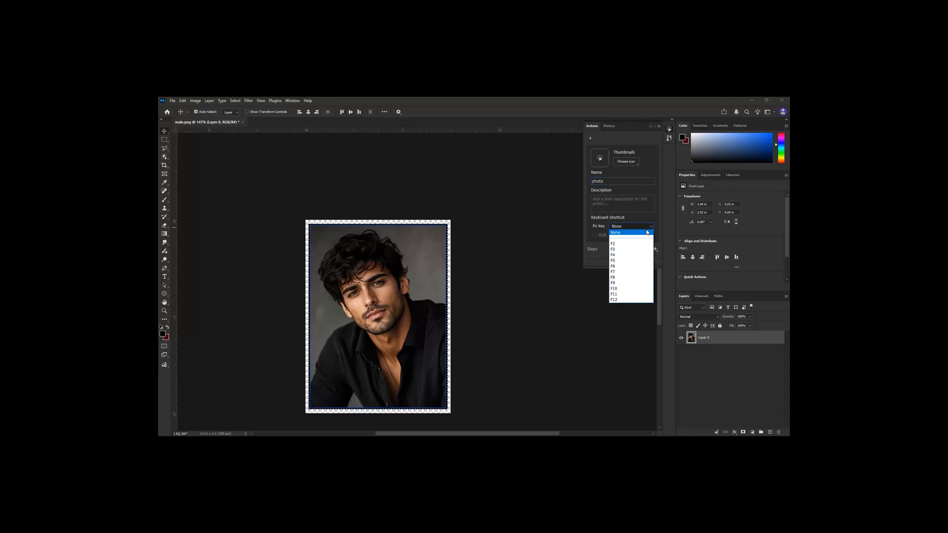
pyautogui.click(622, 260)
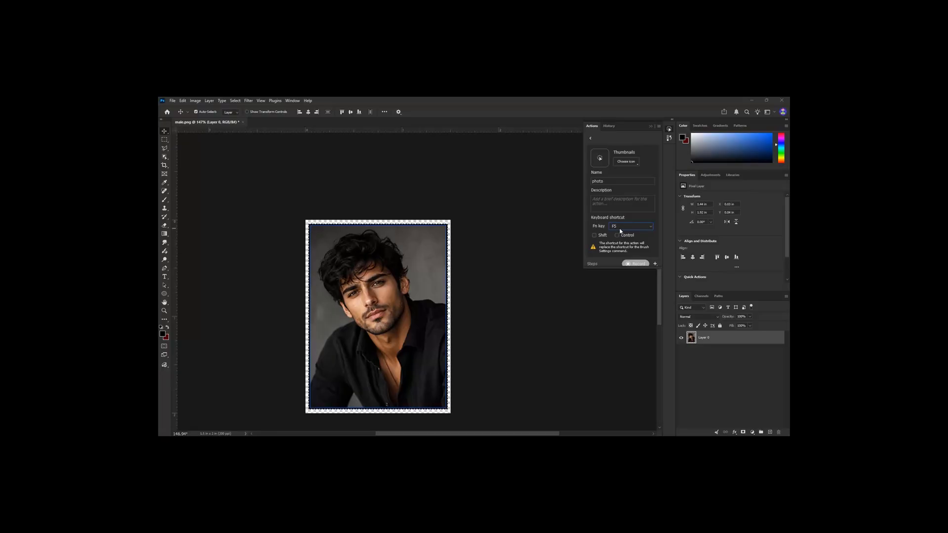
pyautogui.click(650, 226)
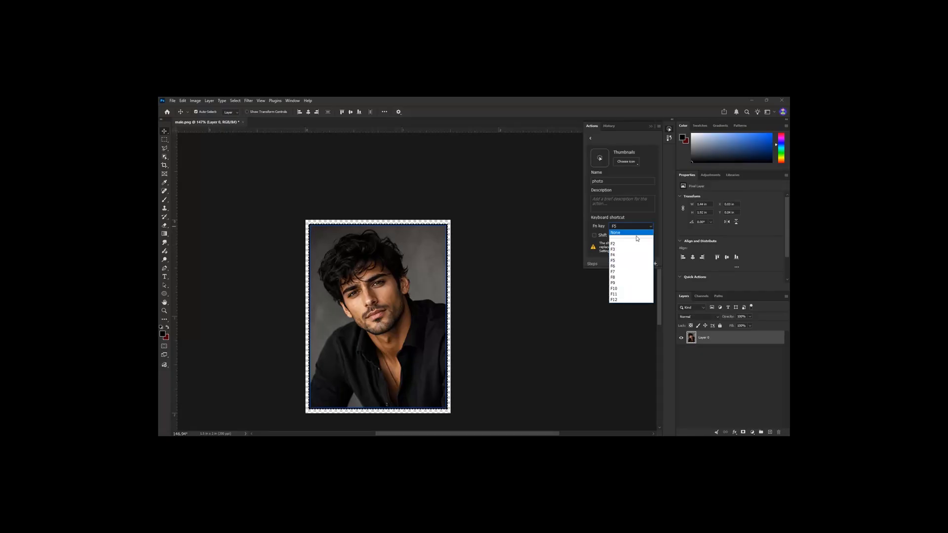
pyautogui.click(619, 289)
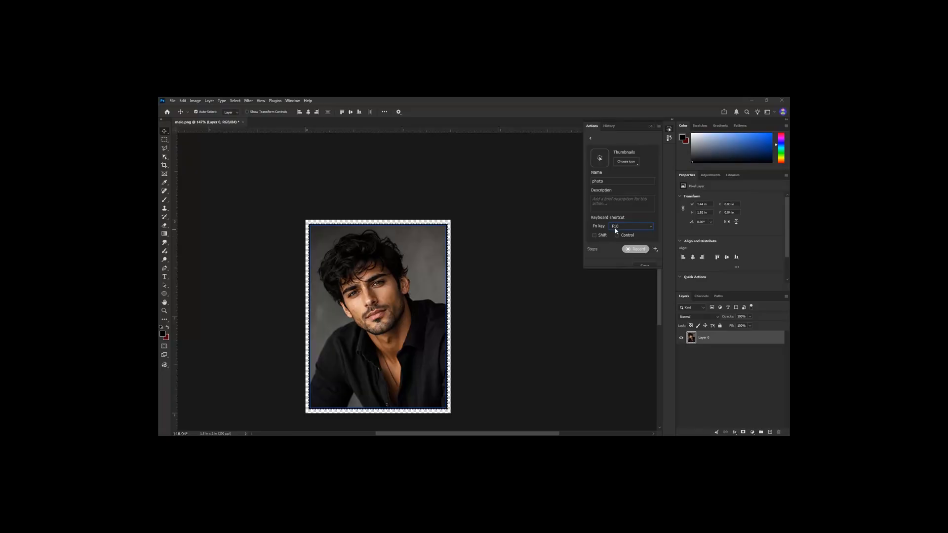
pyautogui.click(628, 250)
# Create a new document from the Landscape, 6 x 4 photo preset at 300 ppi and unlock its background layer.
pyautogui.click(172, 103)
pyautogui.click(178, 109)
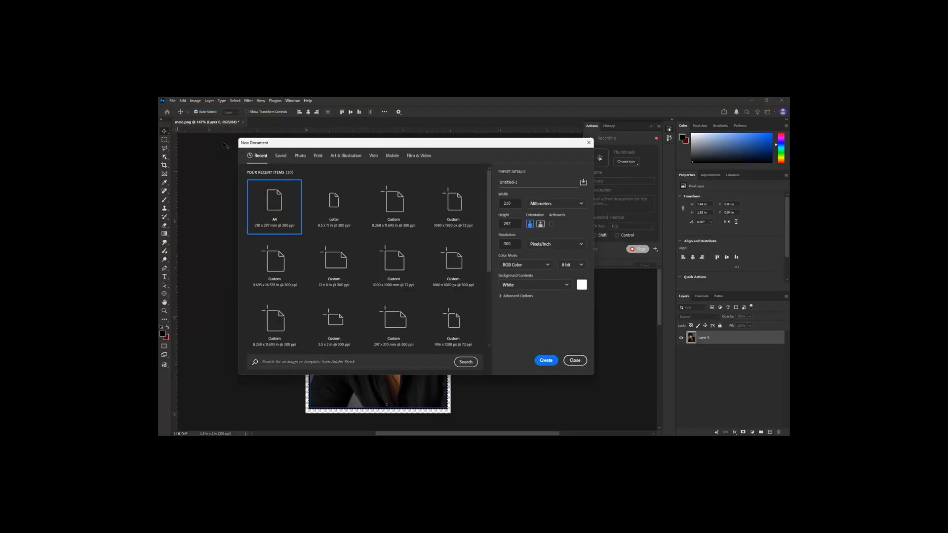
pyautogui.click(299, 155)
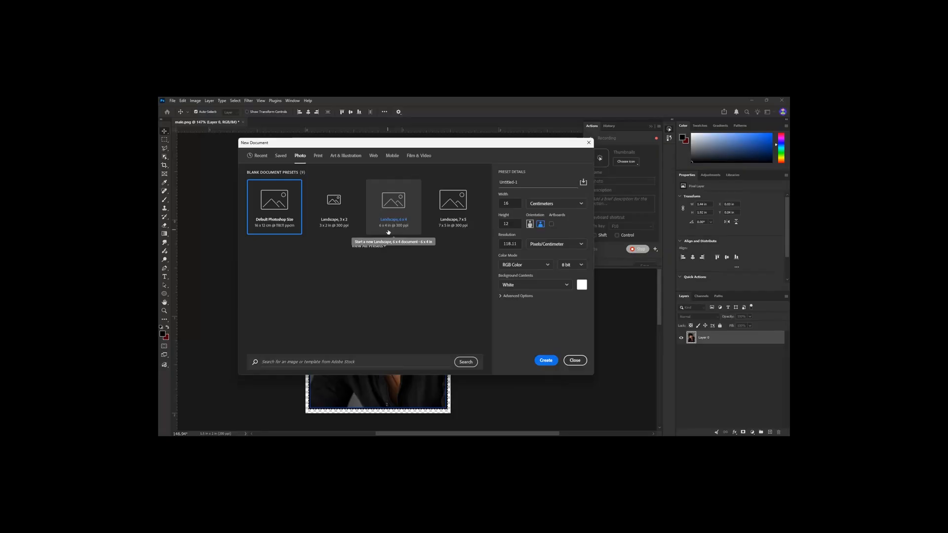
pyautogui.click(388, 230)
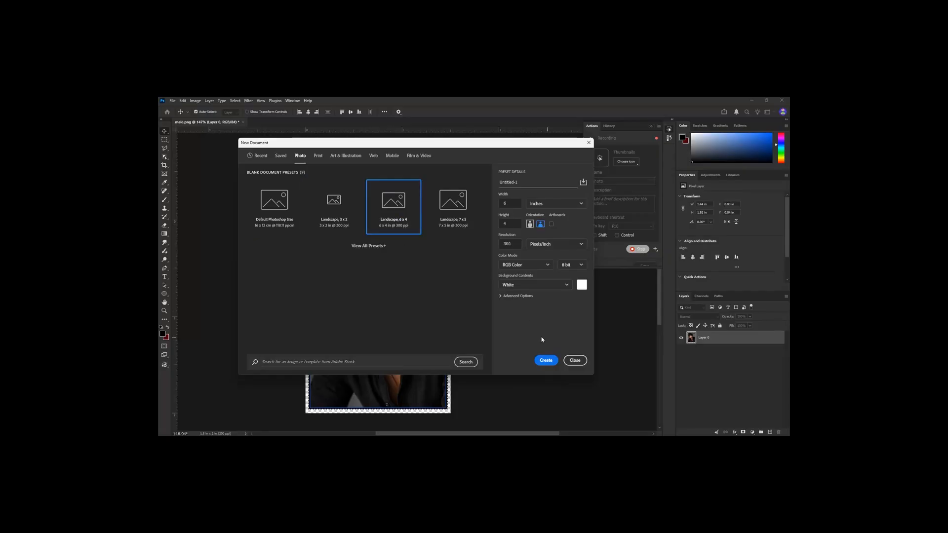
pyautogui.click(545, 360)
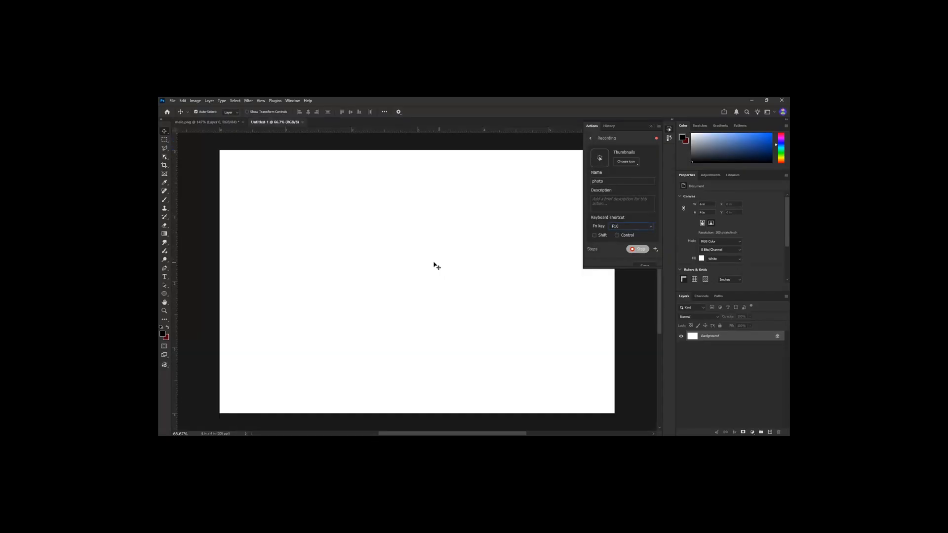
pyautogui.scroll(-3, 306, 220)
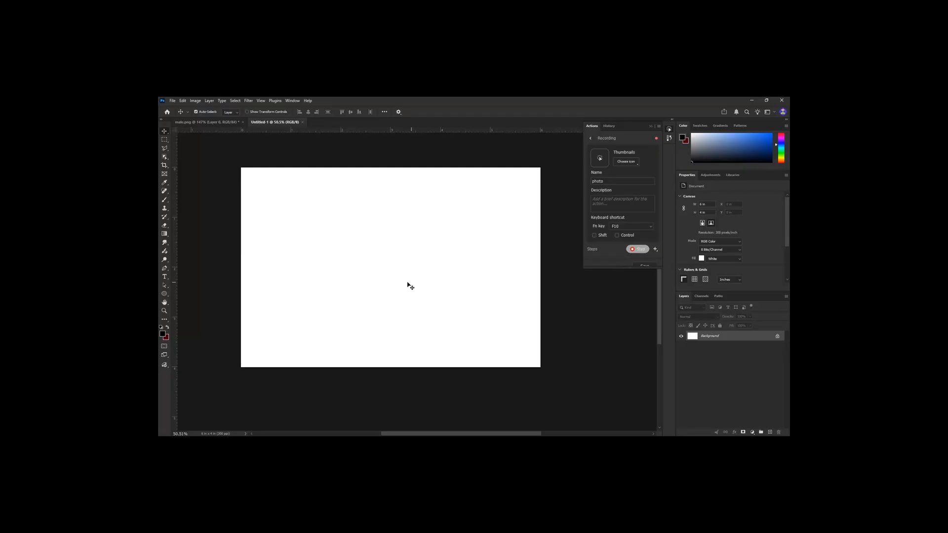
pyautogui.click(777, 337)
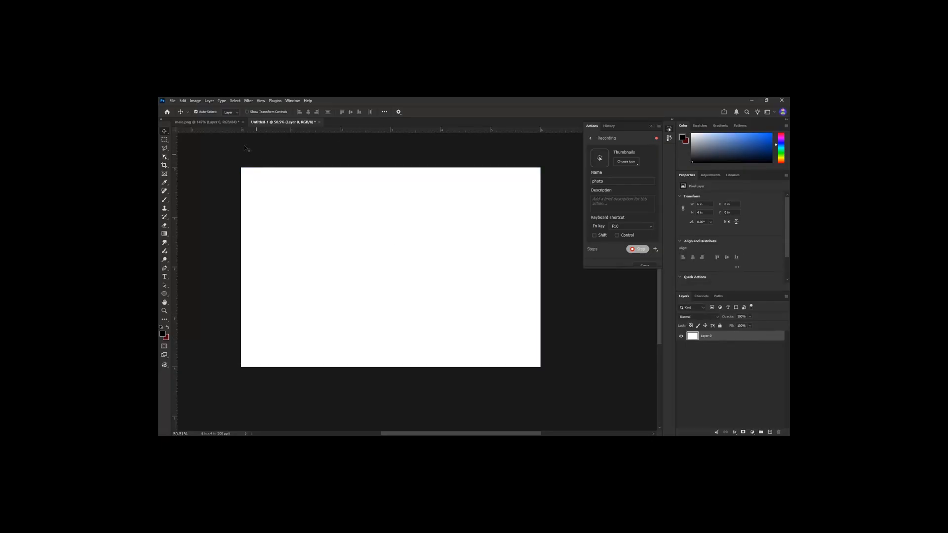
# Copy the bordered portrait from male.png into the new document and duplicate it into a row of five along the page's upper edge.
pyautogui.click(221, 123)
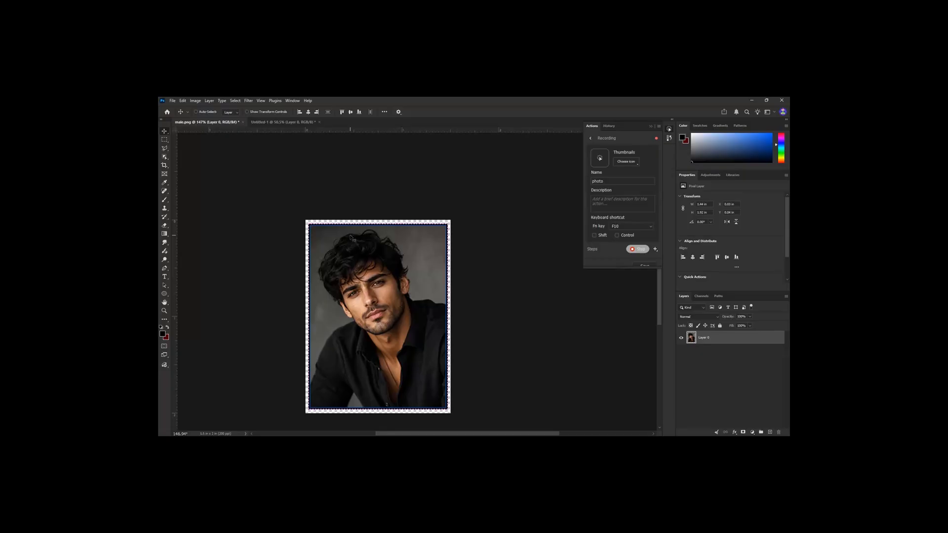
pyautogui.click(284, 122)
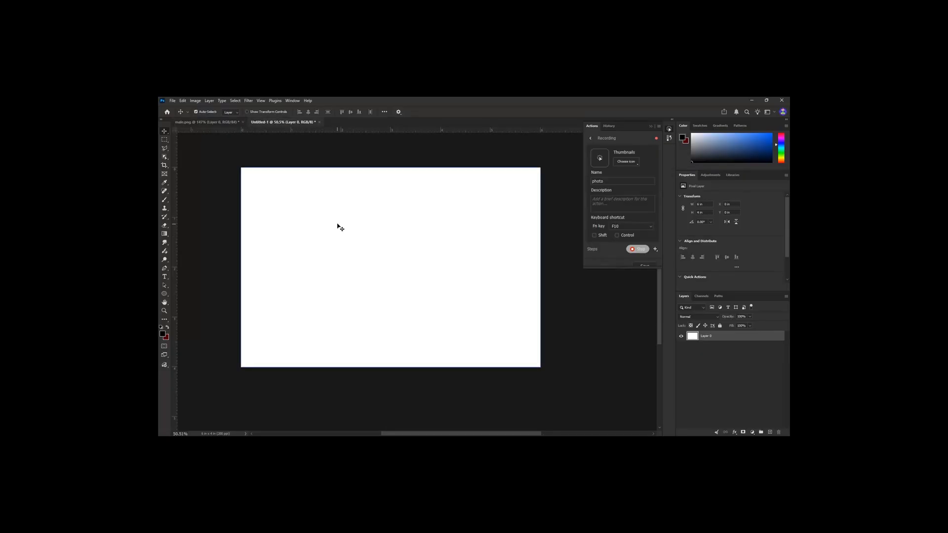
pyautogui.hotkey('ctrl', 'v')
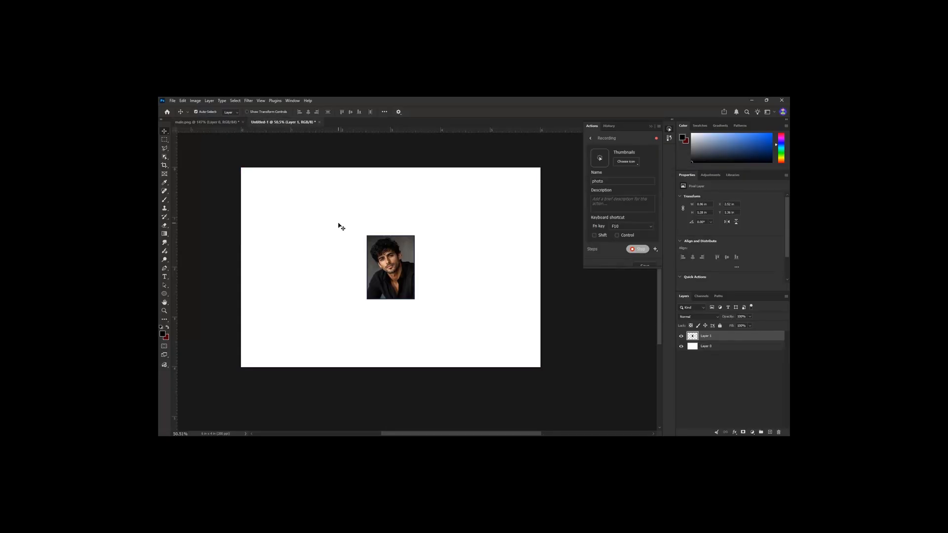
pyautogui.moveTo(399, 271); pyautogui.dragTo(487, 217)
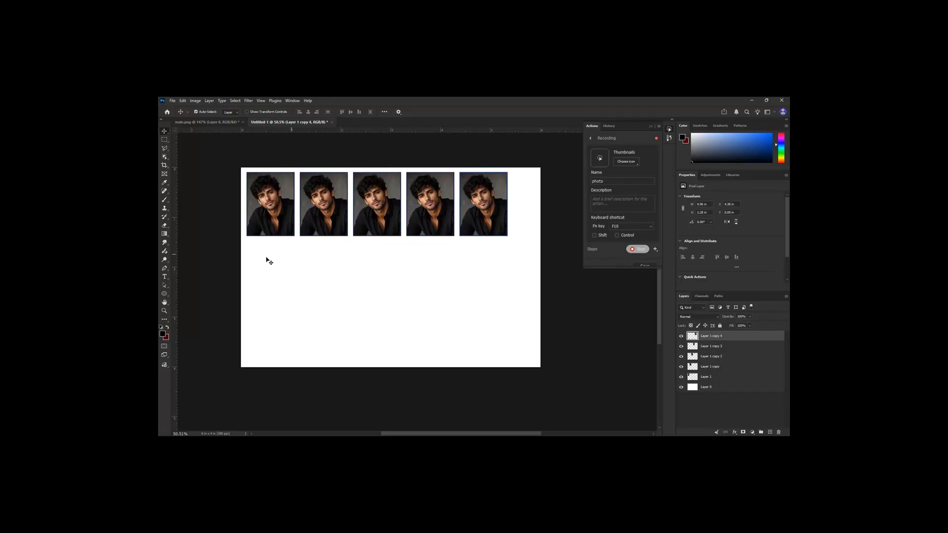
# Undo the accidental move of the white Layer 0 and lock that layer.
pyautogui.moveTo(269, 255); pyautogui.dragTo(498, 227)
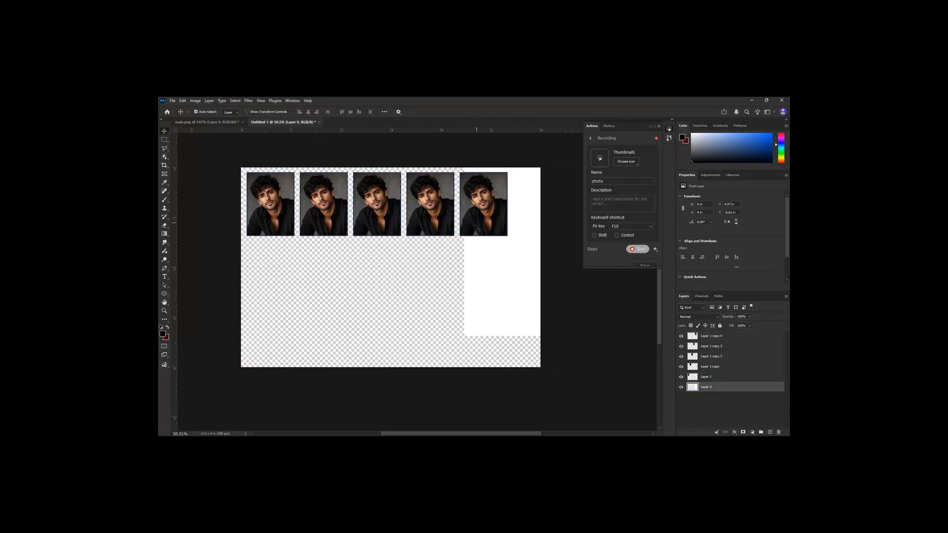
pyautogui.hotkey('ctrl', 'z')
pyautogui.click(719, 325)
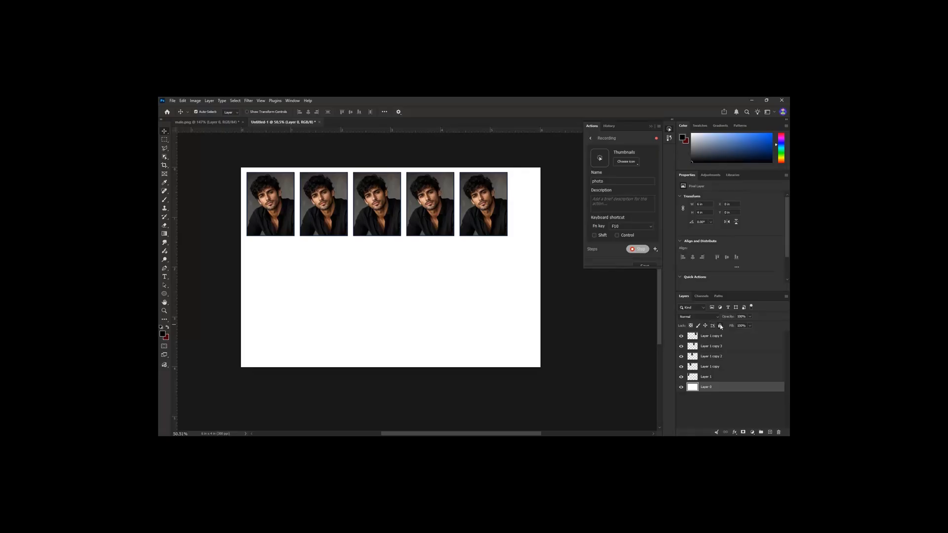
# Distribute the five portrait layers evenly and shift the whole row right to about 0.29 in from the page's left edge.
pyautogui.moveTo(256, 253); pyautogui.dragTo(522, 204)
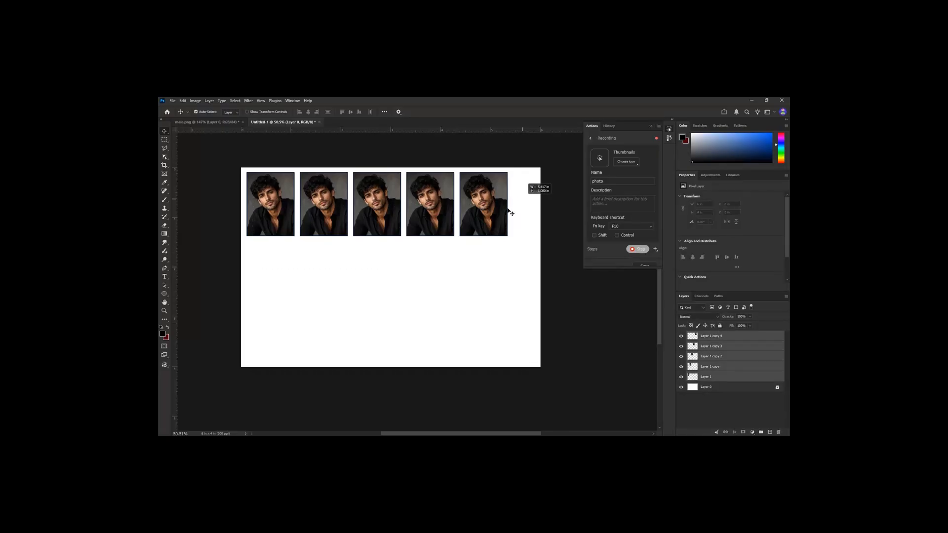
pyautogui.click(328, 112)
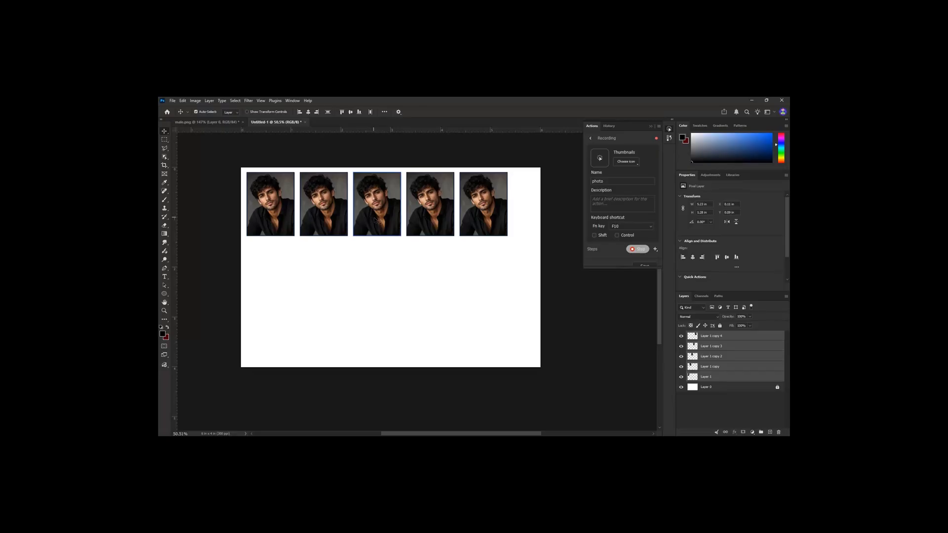
pyautogui.moveTo(377, 221); pyautogui.dragTo(387, 223)
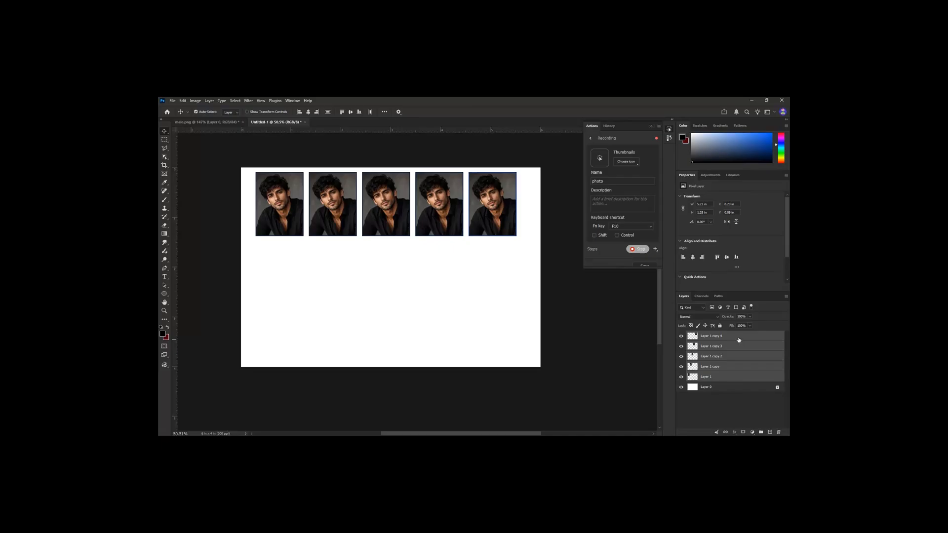
# Merge the five portrait layers into one layer and check it by toggling its visibility.
pyautogui.rightClick(730, 376)
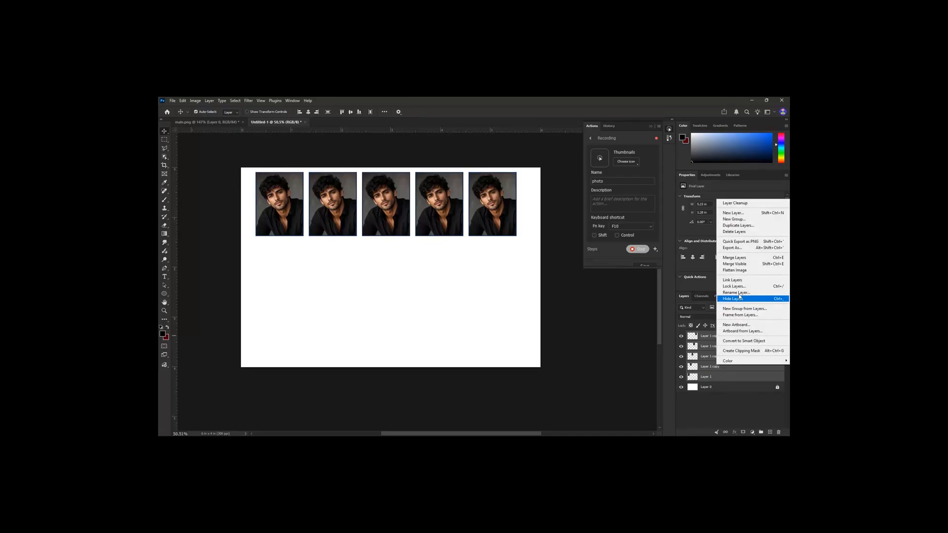
pyautogui.click(735, 257)
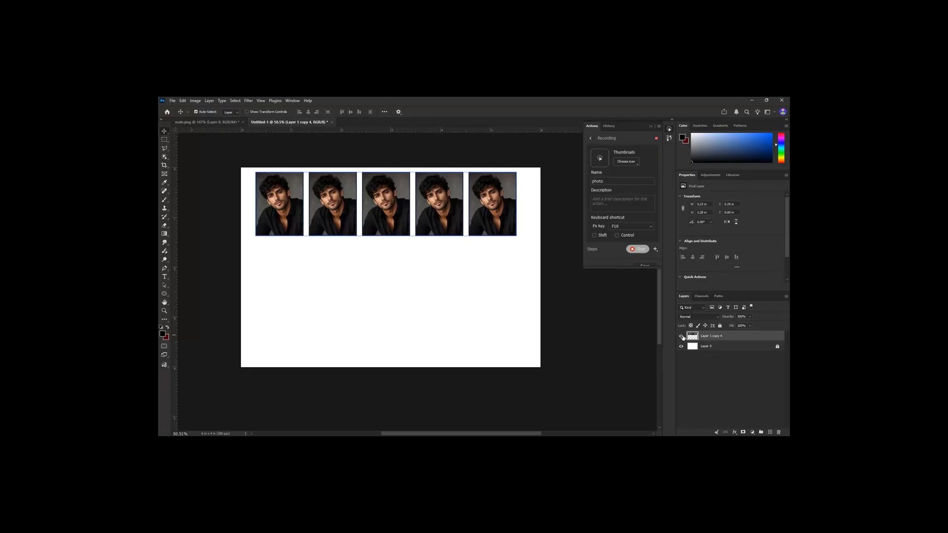
pyautogui.click(682, 336)
pyautogui.click(681, 337)
# Duplicate the portrait row directly below the first and move both rows together to the middle of the page.
pyautogui.moveTo(391, 214); pyautogui.dragTo(389, 285)
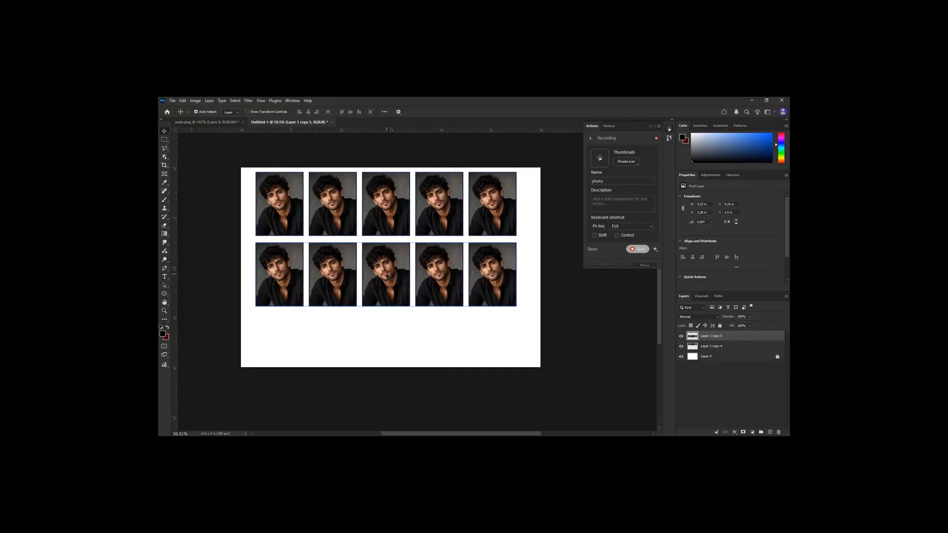
pyautogui.moveTo(253, 330); pyautogui.dragTo(545, 231)
pyautogui.moveTo(436, 226); pyautogui.dragTo(440, 250)
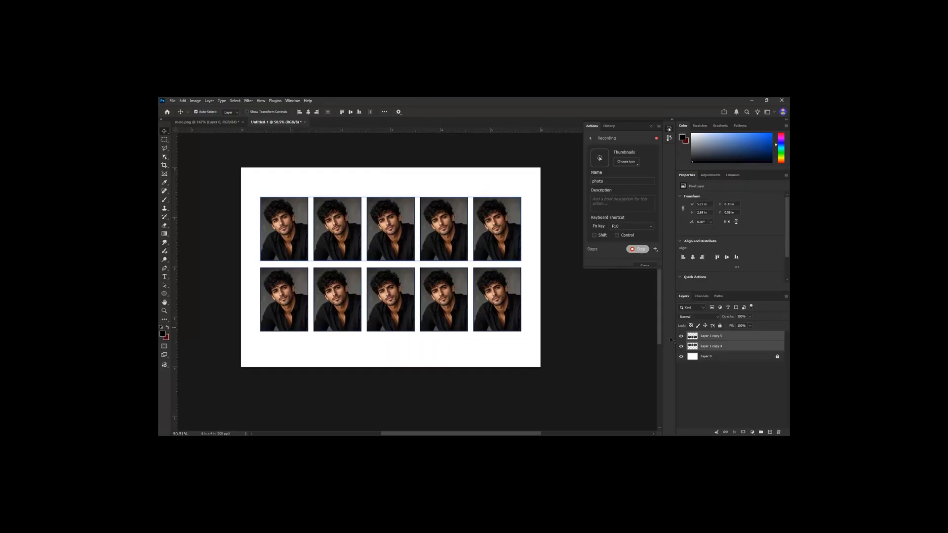
# Merge the two portrait row layers into one layer and check it by toggling its visibility.
pyautogui.keyDown('ctrl'); pyautogui.click(728, 346); pyautogui.keyUp('ctrl')
pyautogui.keyDown('ctrl'); pyautogui.click(728, 347); pyautogui.keyUp('ctrl')
pyautogui.rightClick(736, 337)
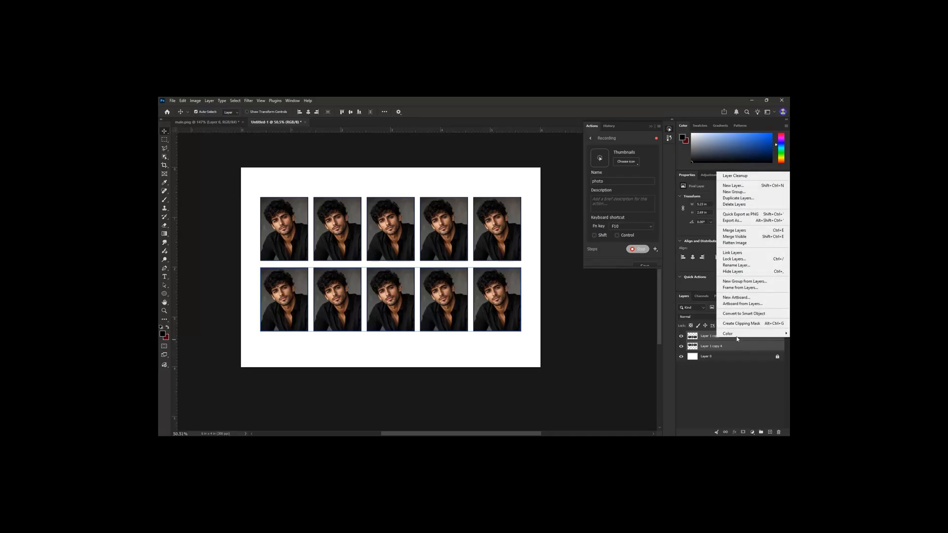
pyautogui.click(745, 232)
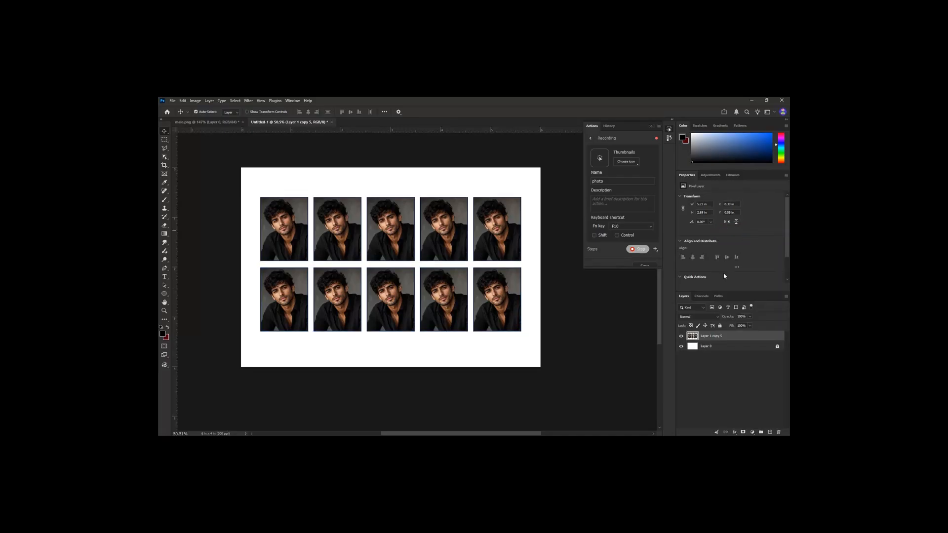
pyautogui.click(689, 348)
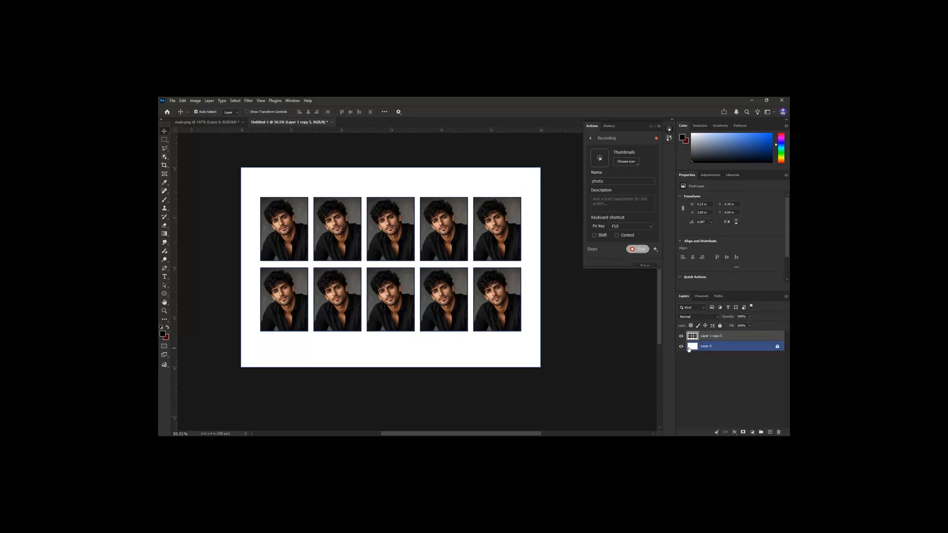
pyautogui.click(682, 338)
pyautogui.click(682, 338)
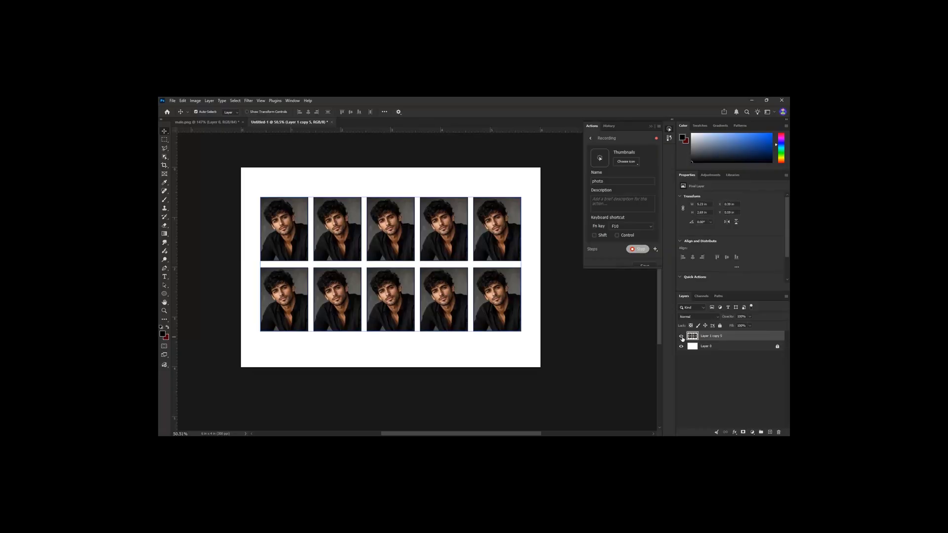
# Stop recording the photo action and close both the untitled document and male.png without saving.
pyautogui.click(632, 250)
pyautogui.click(332, 122)
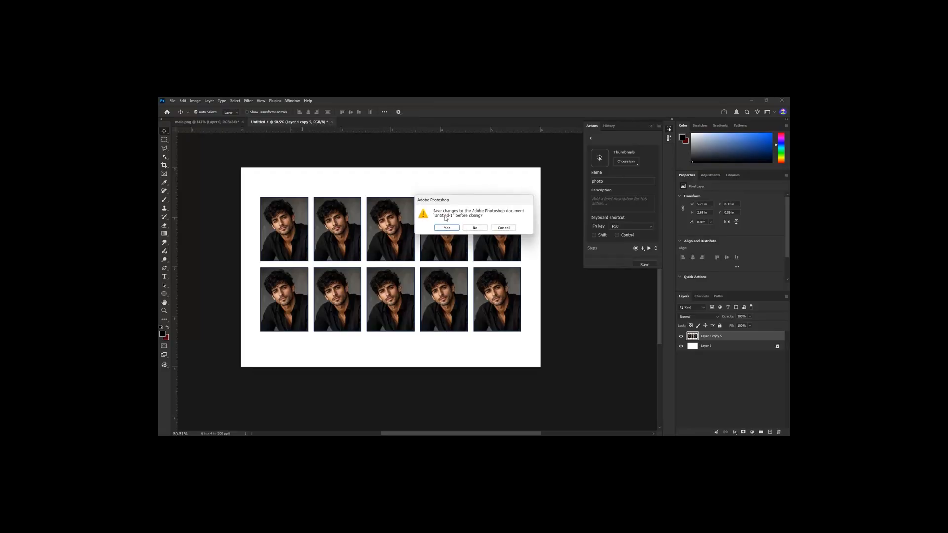
pyautogui.click(475, 228)
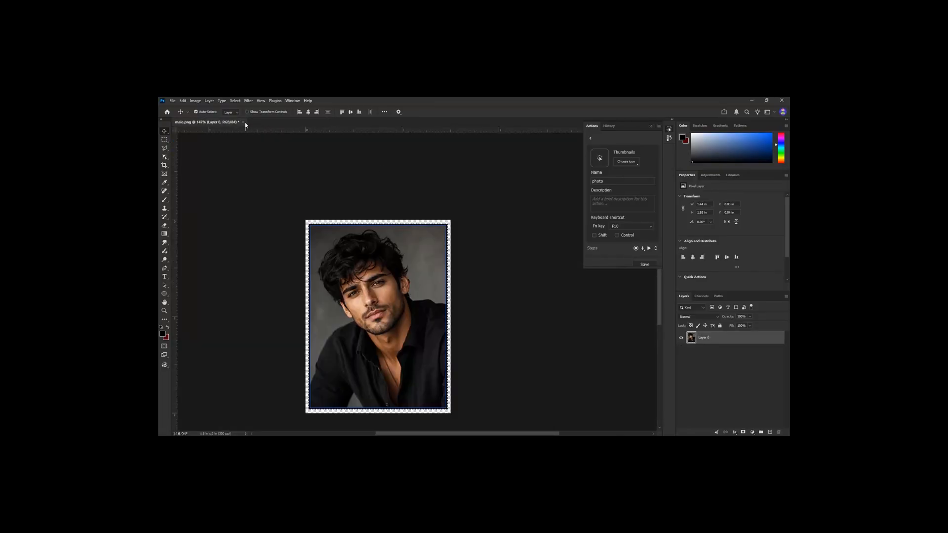
pyautogui.click(243, 122)
pyautogui.click(474, 227)
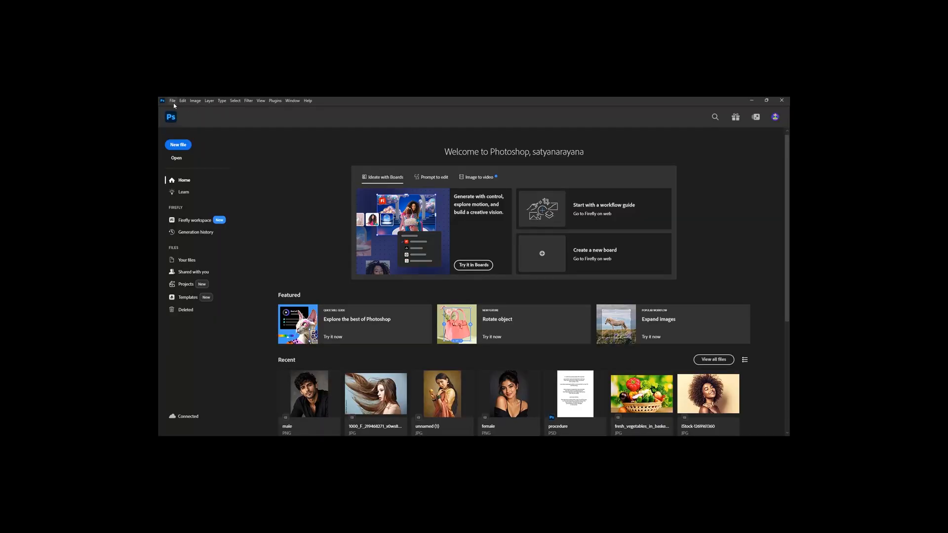
# Open female.png from the reference folder and unlock its background layer.
pyautogui.click(173, 101)
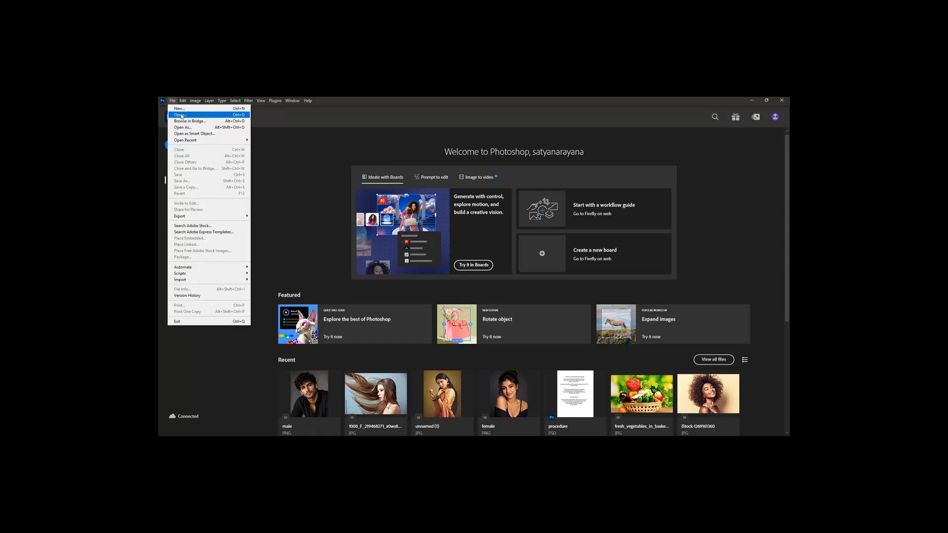
pyautogui.click(181, 115)
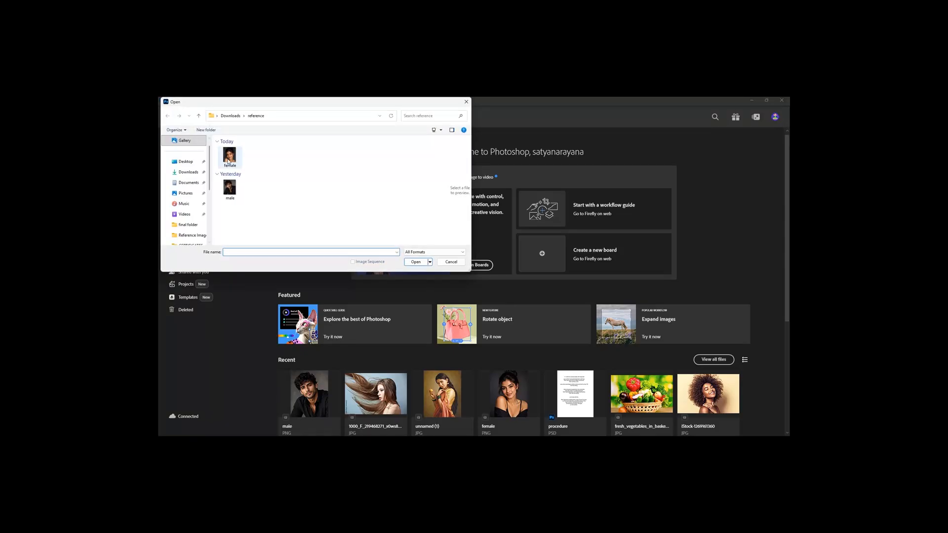
pyautogui.click(411, 262)
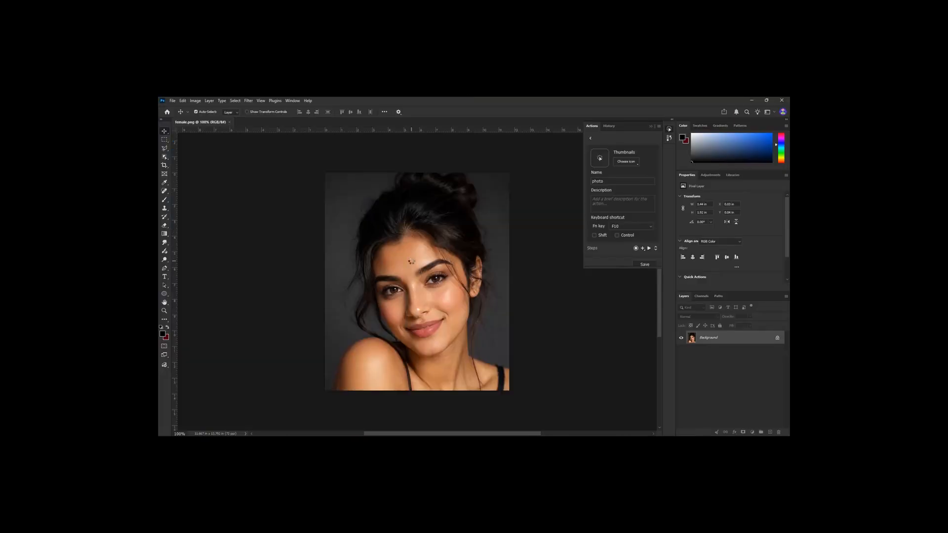
pyautogui.click(777, 338)
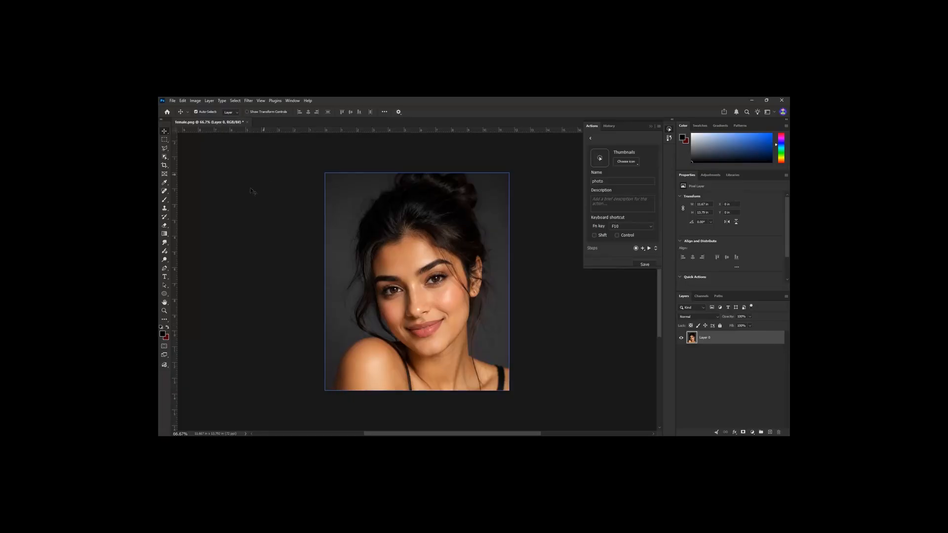
# Crop the woman's portrait to 1.5 x 2 in at 200 px/in, keeping her face centred in the frame.
pyautogui.click(165, 166)
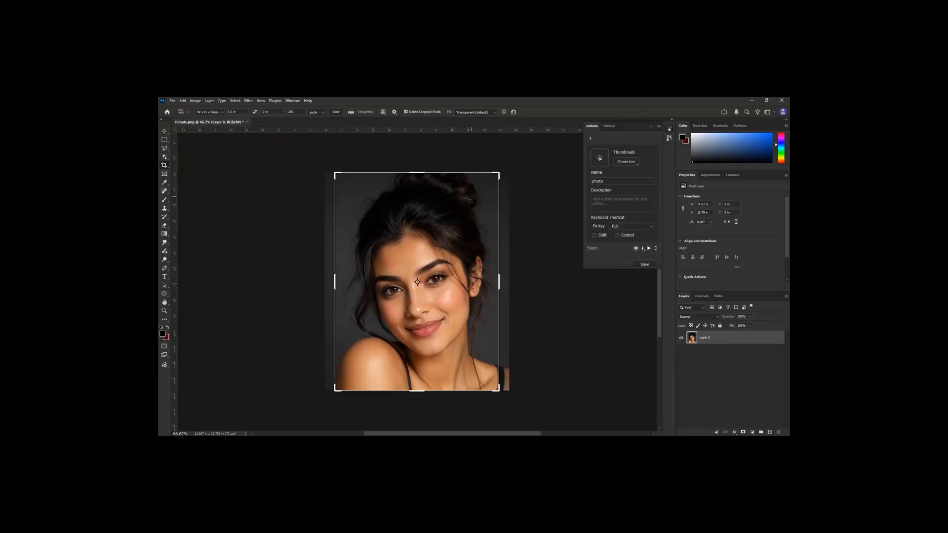
pyautogui.click(449, 203)
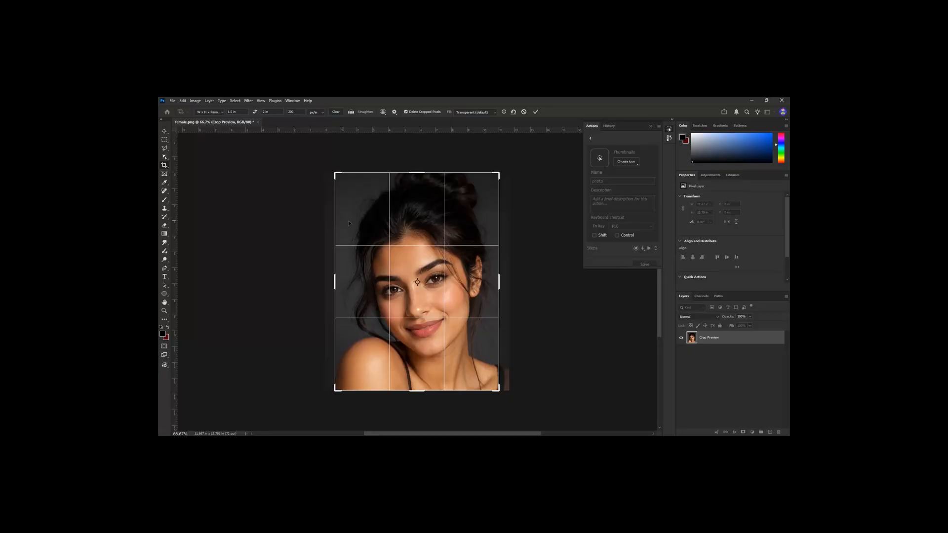
pyautogui.click(535, 113)
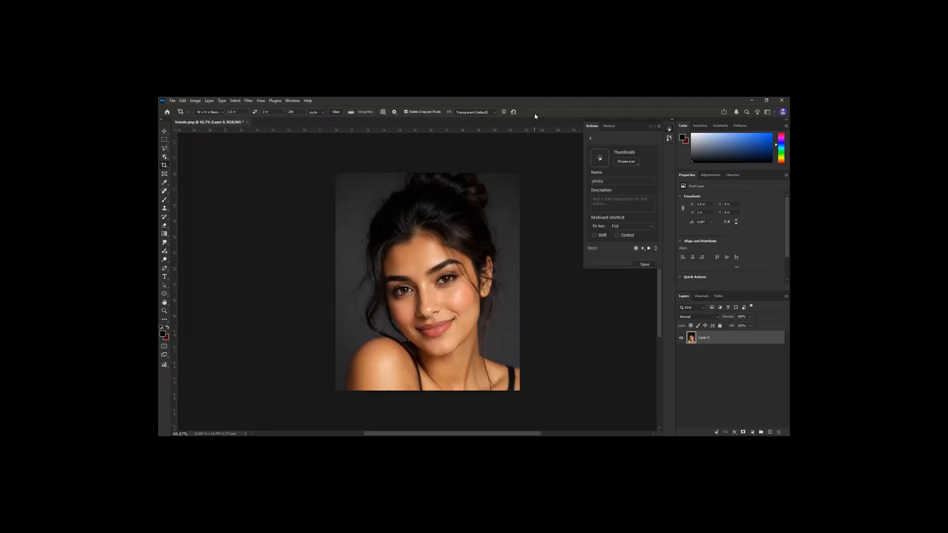
# Scale the portrait layer down about its centre to about 96%, leaving an even transparent margin around it.
pyautogui.click(165, 132)
pyautogui.scroll(3, 383, 182)
pyautogui.scroll(1, 388, 185)
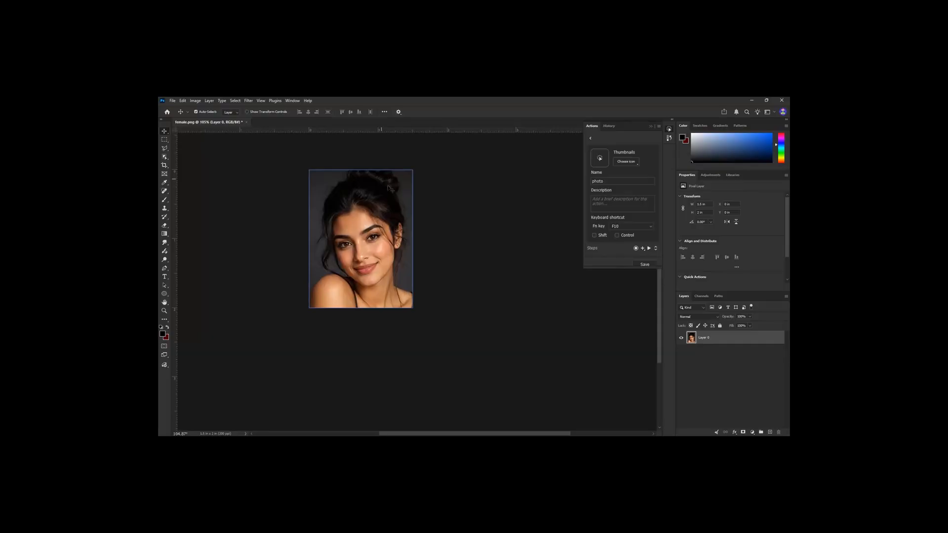
pyautogui.hotkey('ctrl', 't')
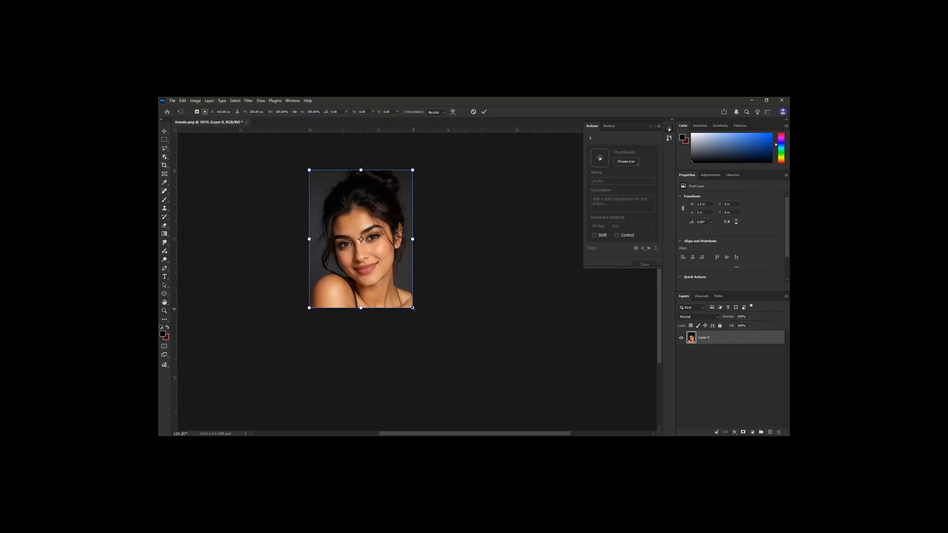
pyautogui.moveTo(413, 308); pyautogui.dragTo(413, 299)
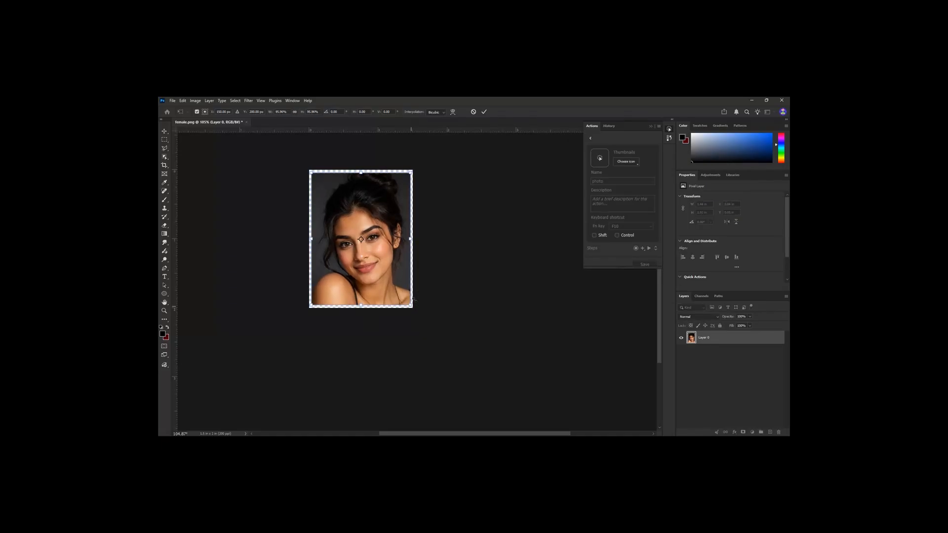
pyautogui.click(483, 111)
pyautogui.scroll(2, 371, 157)
pyautogui.scroll(-2, 372, 157)
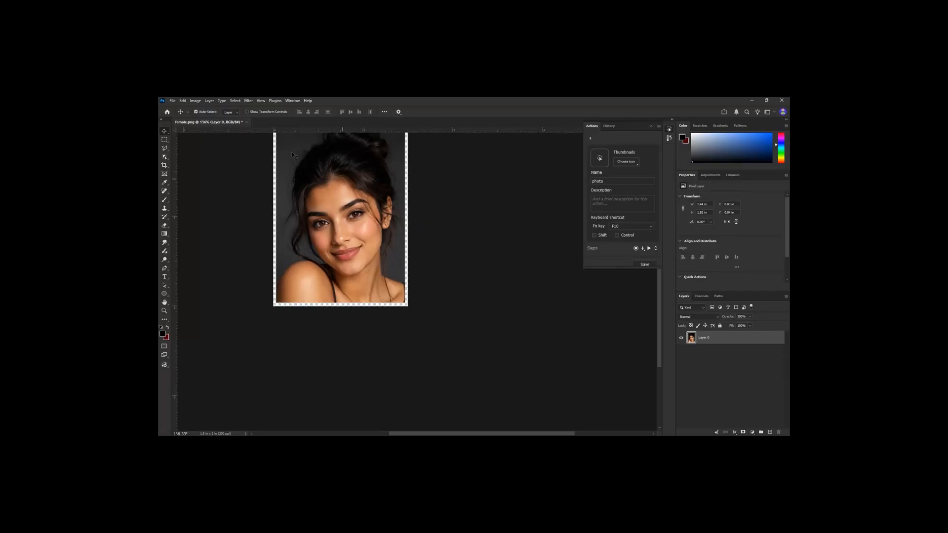
# Add a 3 px black centred stroke around the portrait at 100% opacity.
pyautogui.click(182, 100)
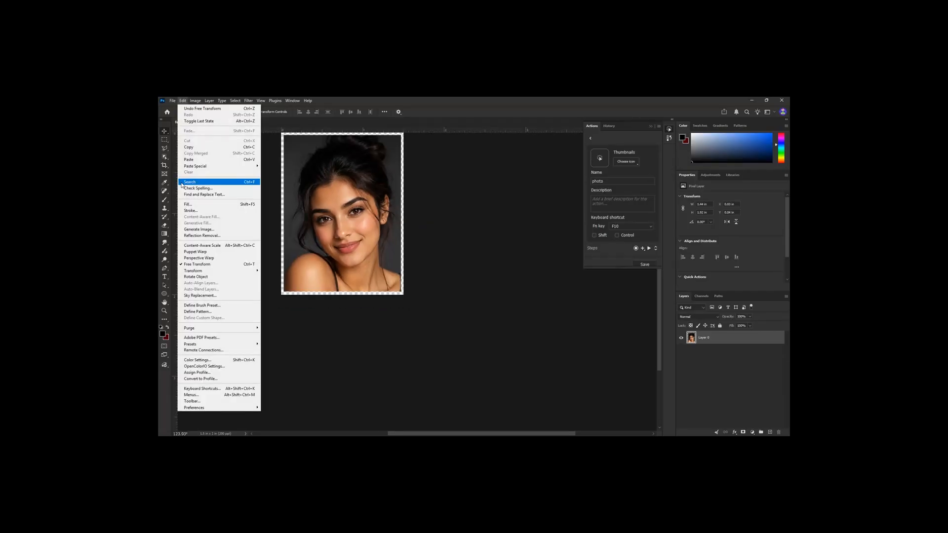
pyautogui.click(191, 211)
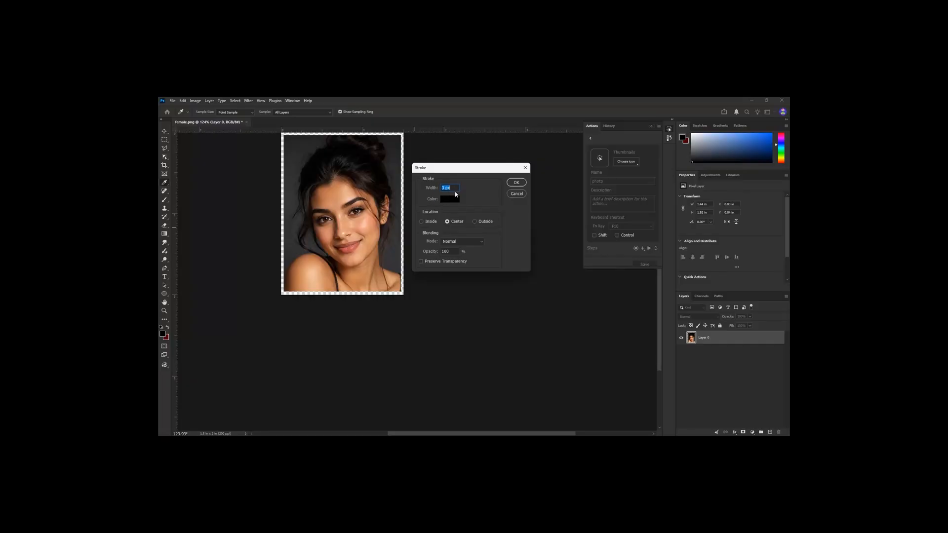
pyautogui.click(516, 182)
pyautogui.press('v')
pyautogui.scroll(2, 401, 292)
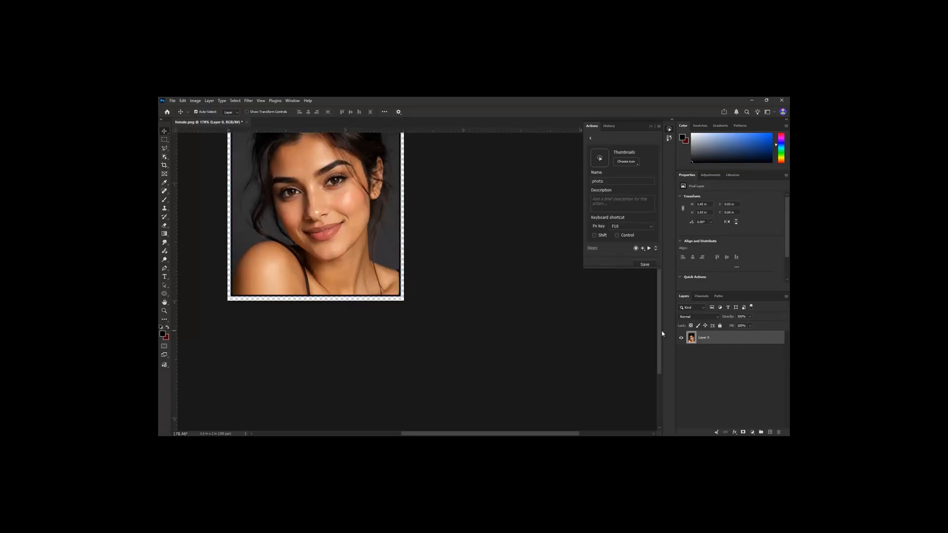
# Load the bordered portrait layer's outline as a selection.
pyautogui.keyDown('ctrl'); pyautogui.click(692, 340); pyautogui.keyUp('ctrl')
pyautogui.scroll(-2, 400, 263)
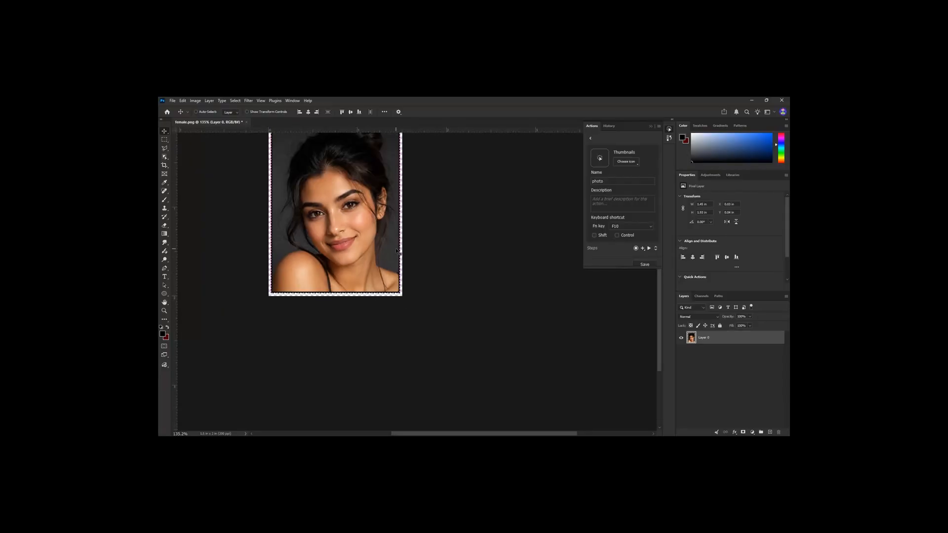
pyautogui.scroll(-5, 396, 270)
pyautogui.scroll(2, 424, 173)
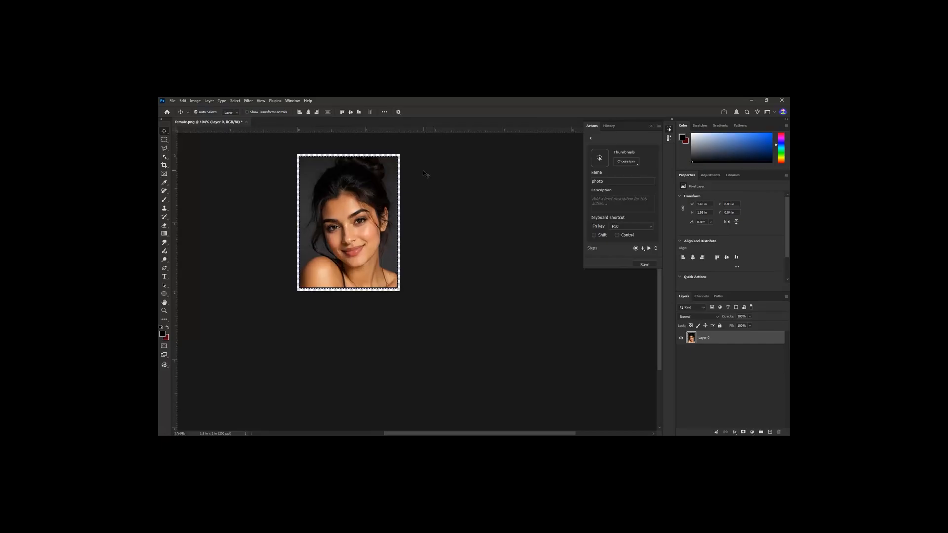
pyautogui.scroll(1, 424, 174)
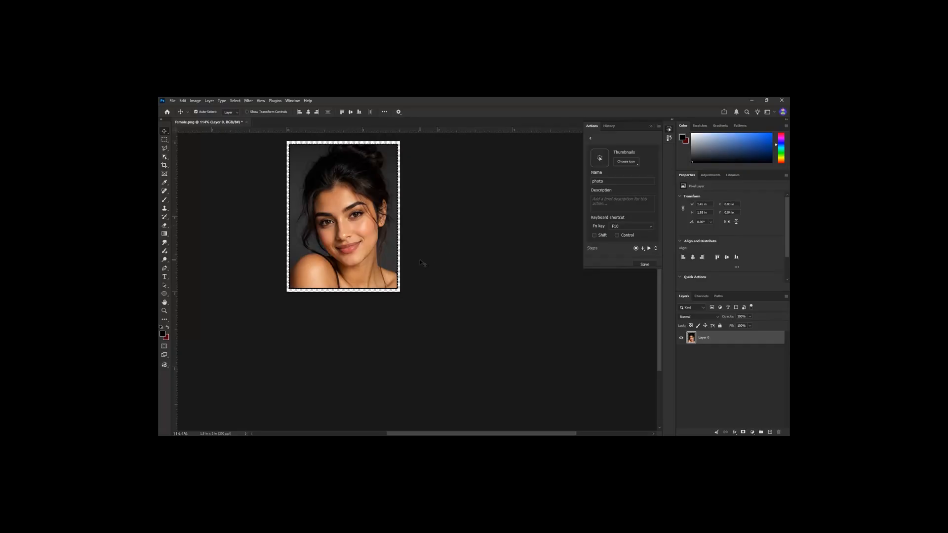
# Run the recorded photo action to lay out ten copies of the portrait on a 6 x 4 in sheet, and inspect the layout.
pyautogui.press('F10')
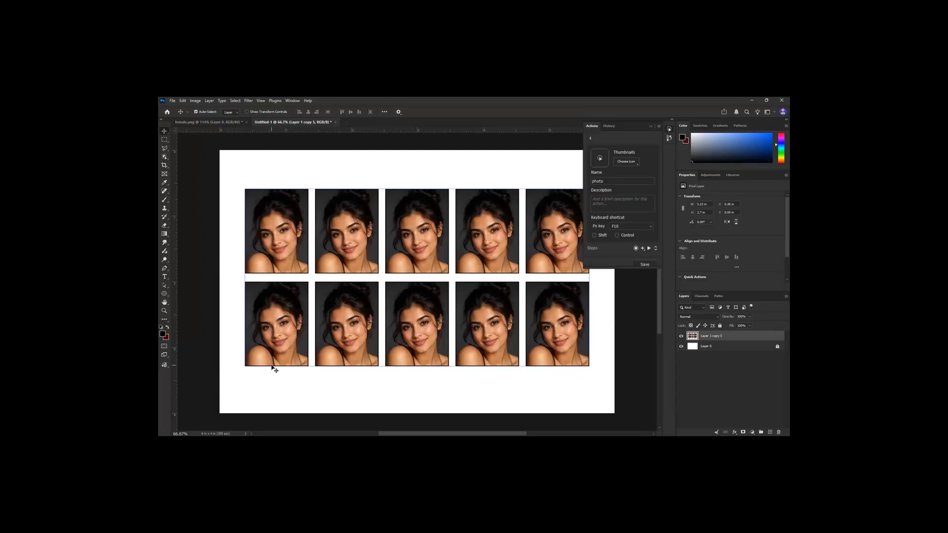
pyautogui.scroll(-2, 362, 229)
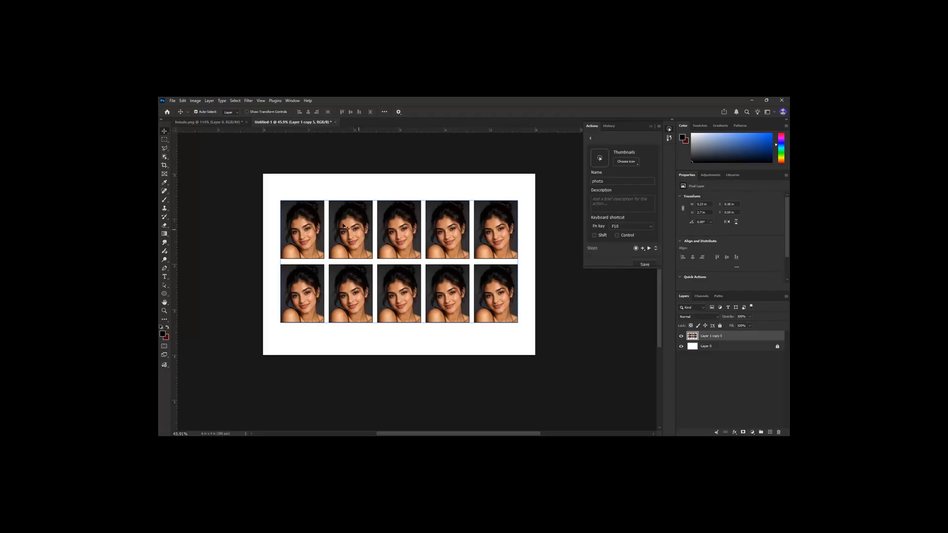
pyautogui.scroll(1, 312, 222)
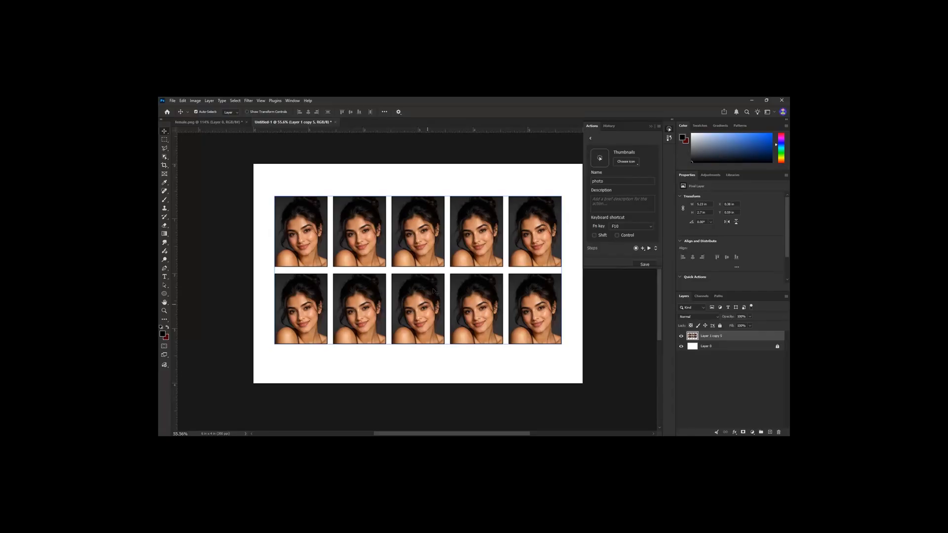
pyautogui.scroll(-2, 365, 305)
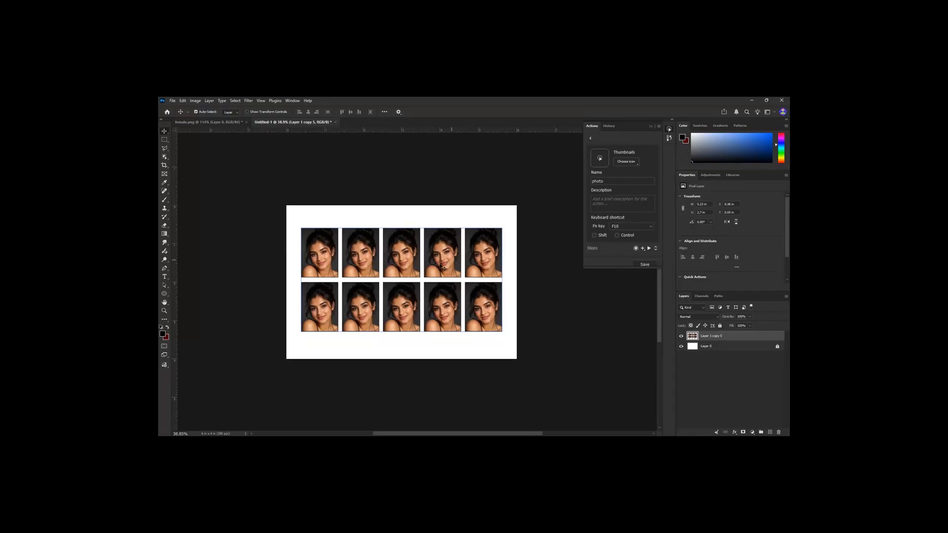
pyautogui.scroll(1, 419, 272)
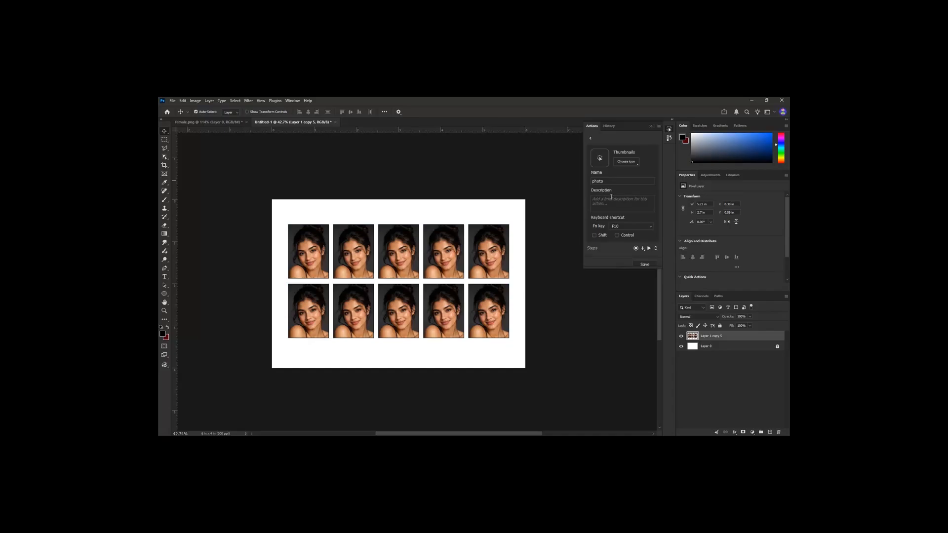